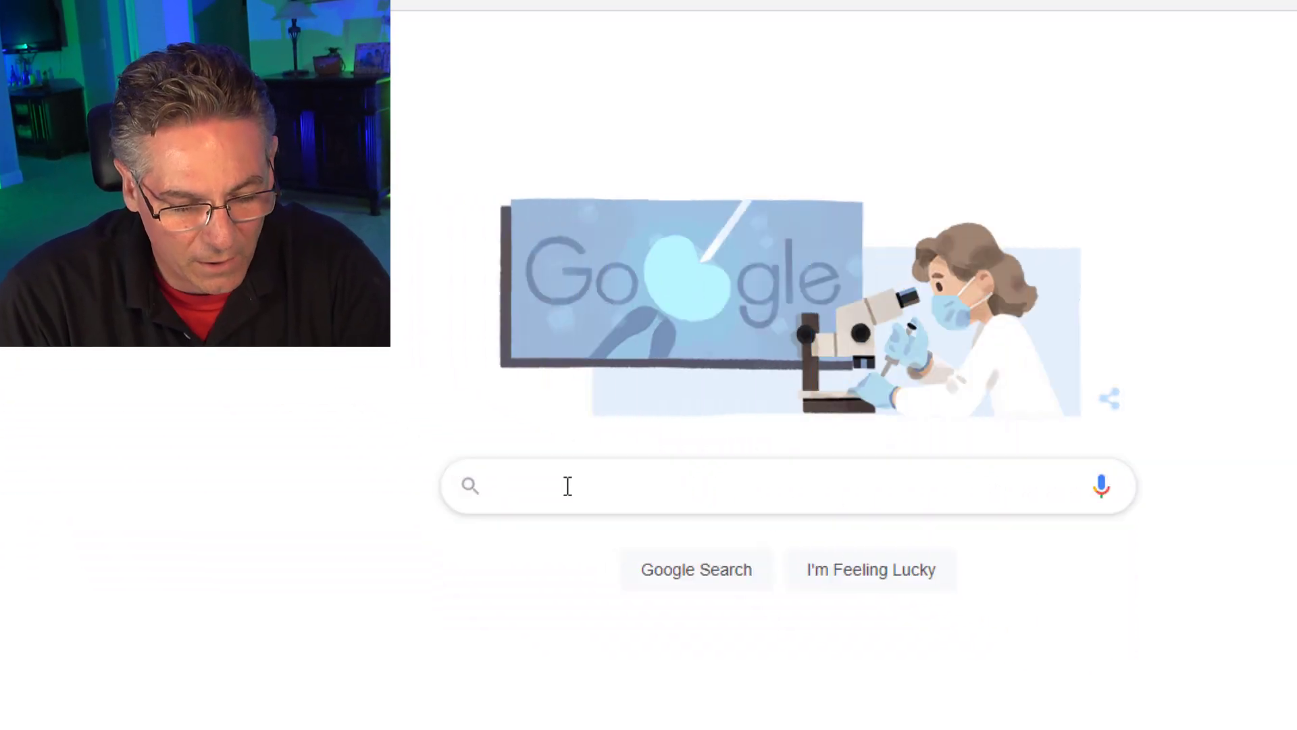
Search Google for 'move transition obs' and open the Move transition page on the OBS Forums.
type("move transition obs")
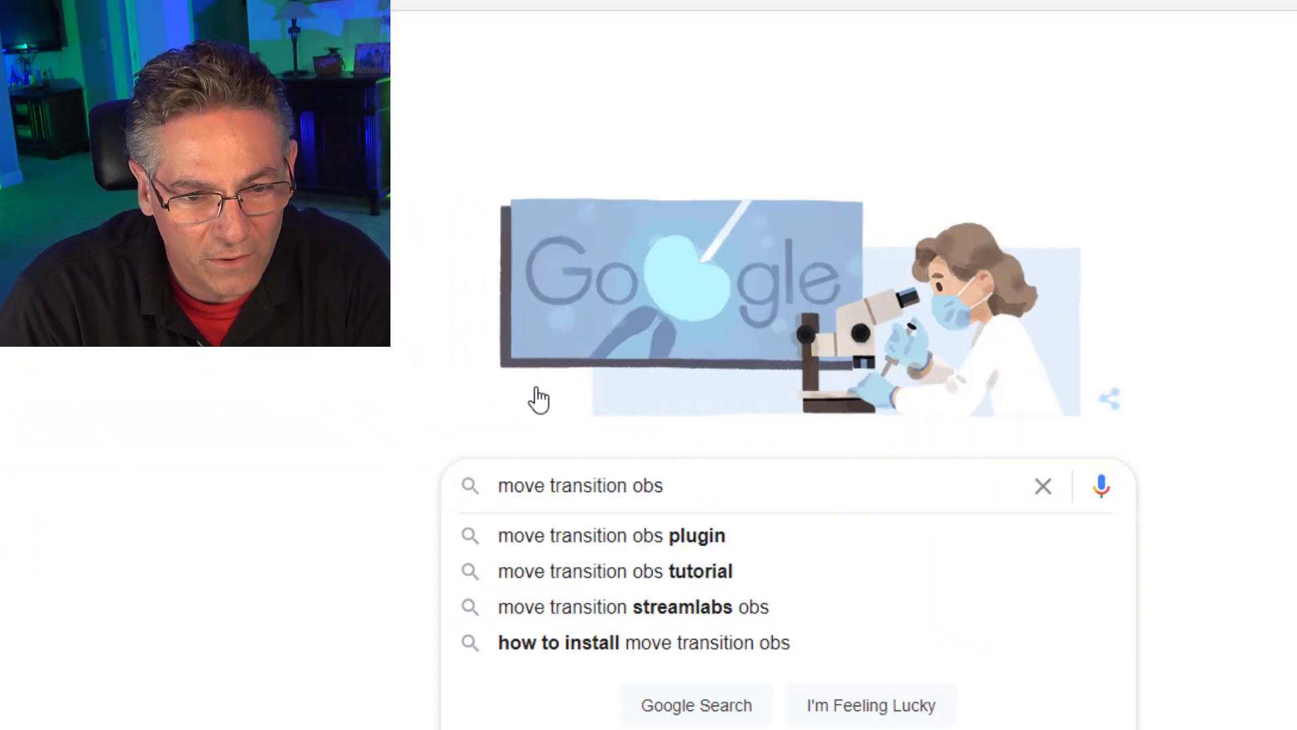
key("Escape")
key("Return")
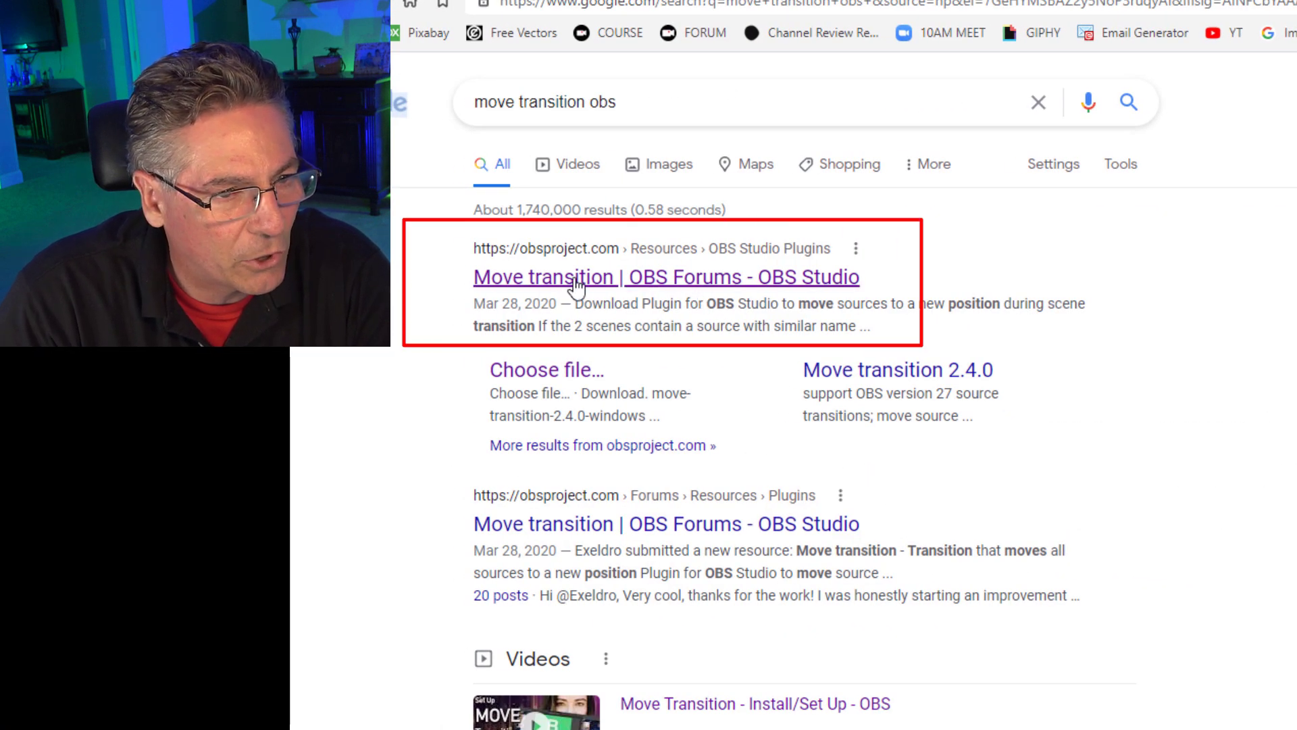
left_click(592, 285)
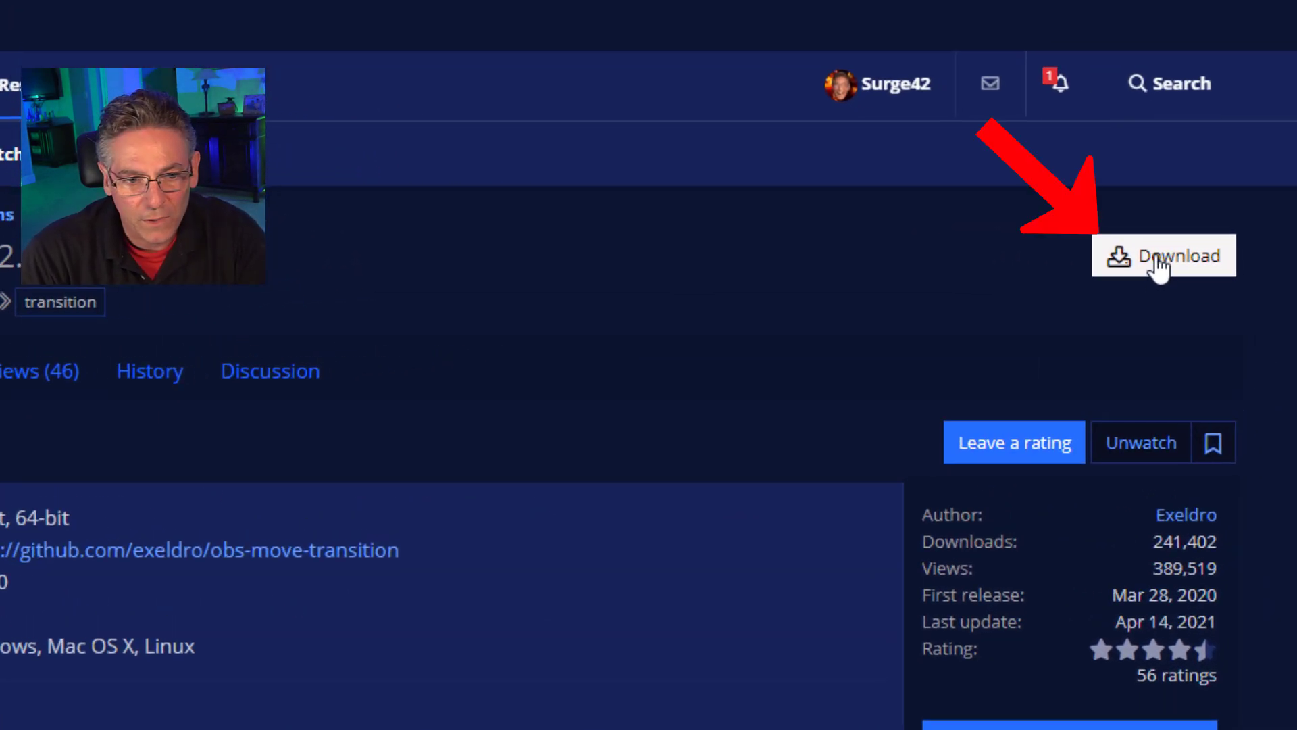
Download move-transition-2.4.0-windows-installer.zip from the plugin's download list.
left_click(1156, 265)
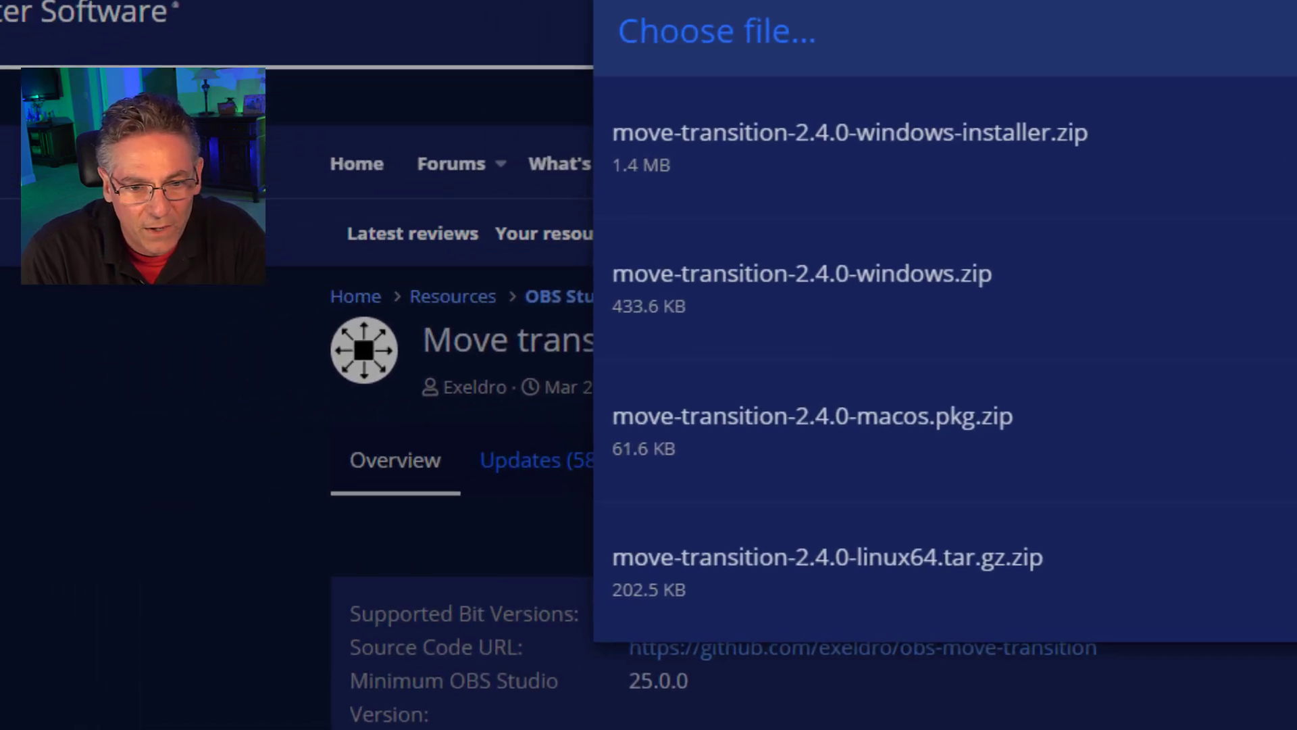
left_click(1179, 203)
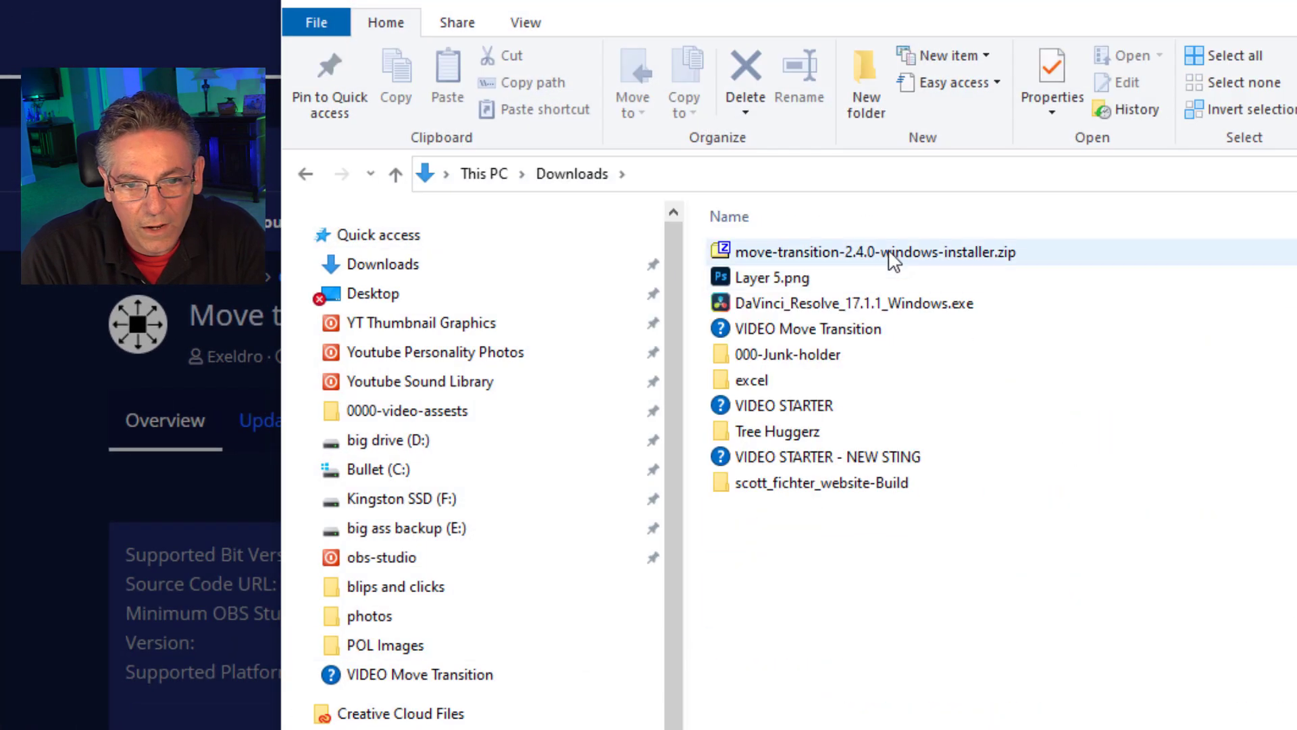
Extract the downloaded installer zip with 7-Zip.
right_click(890, 254)
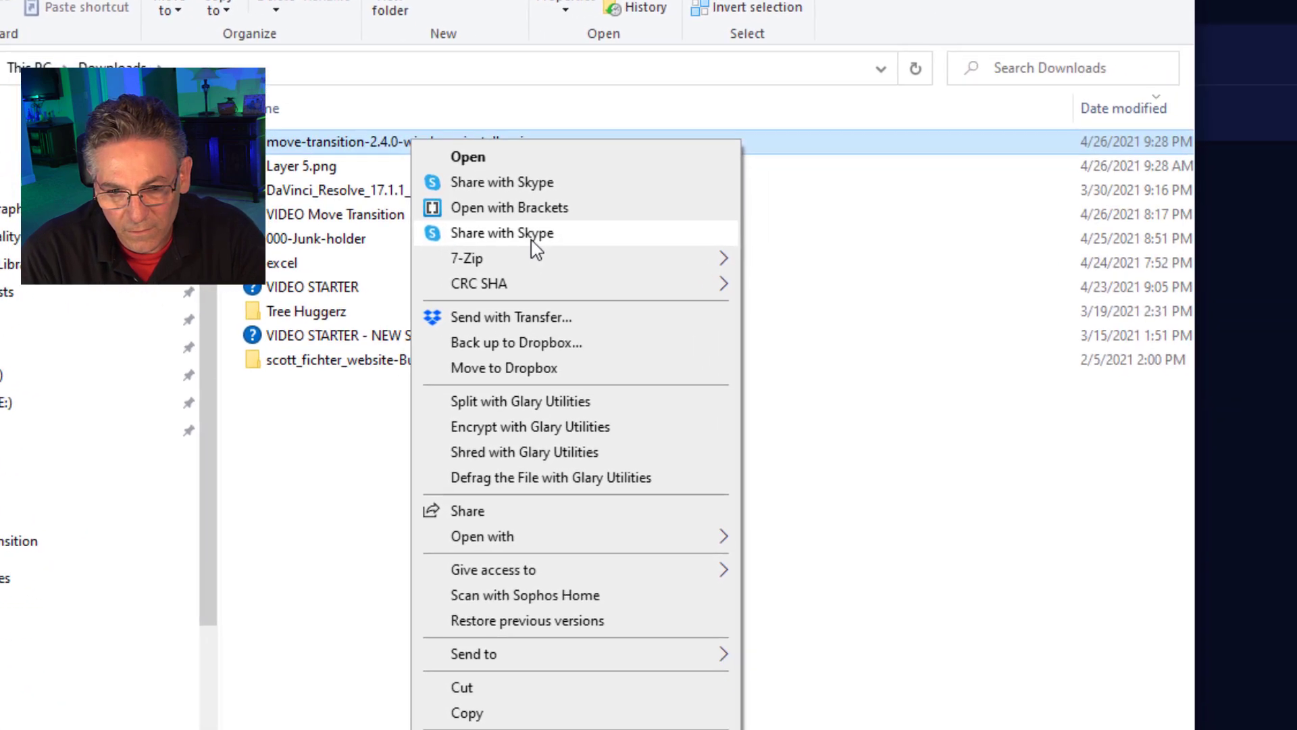
mouse_move(953, 374)
left_click(825, 310)
left_click(346, 507)
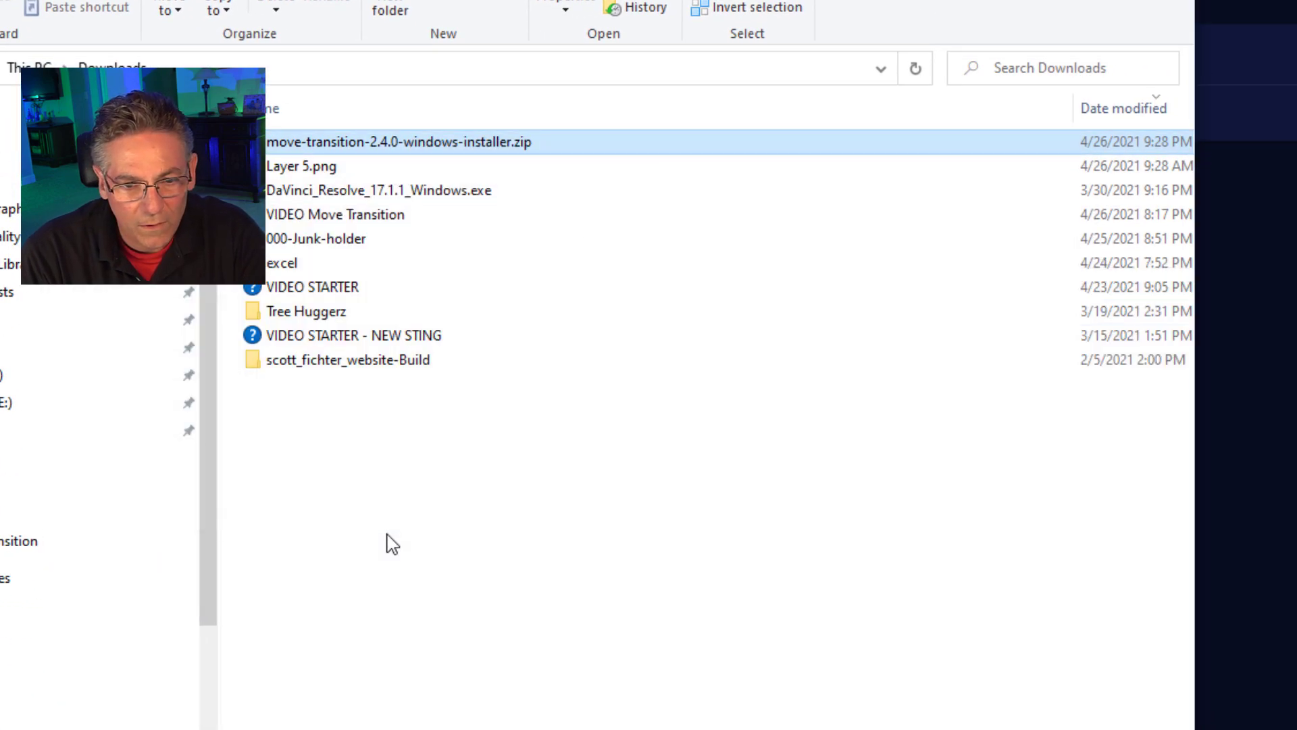
Run move-transition-installer.exe from the extracted folder.
double_click(365, 393)
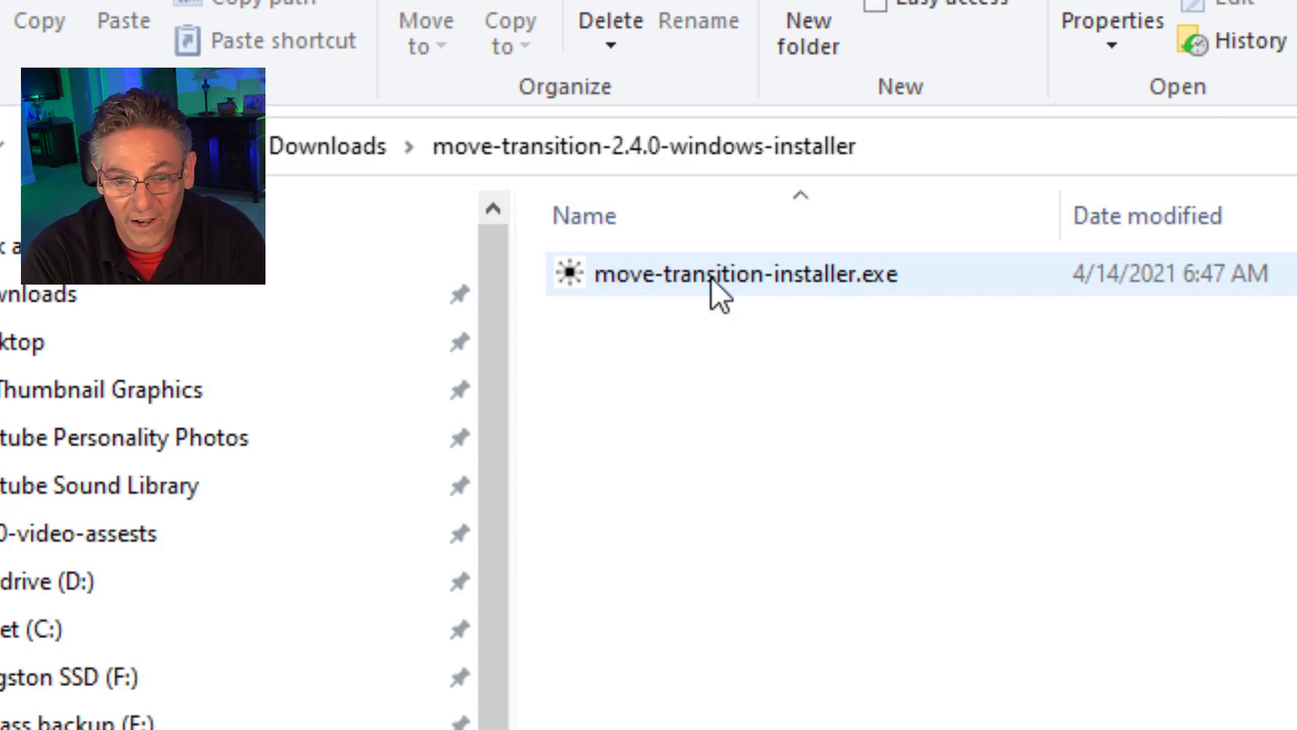
left_click(711, 277)
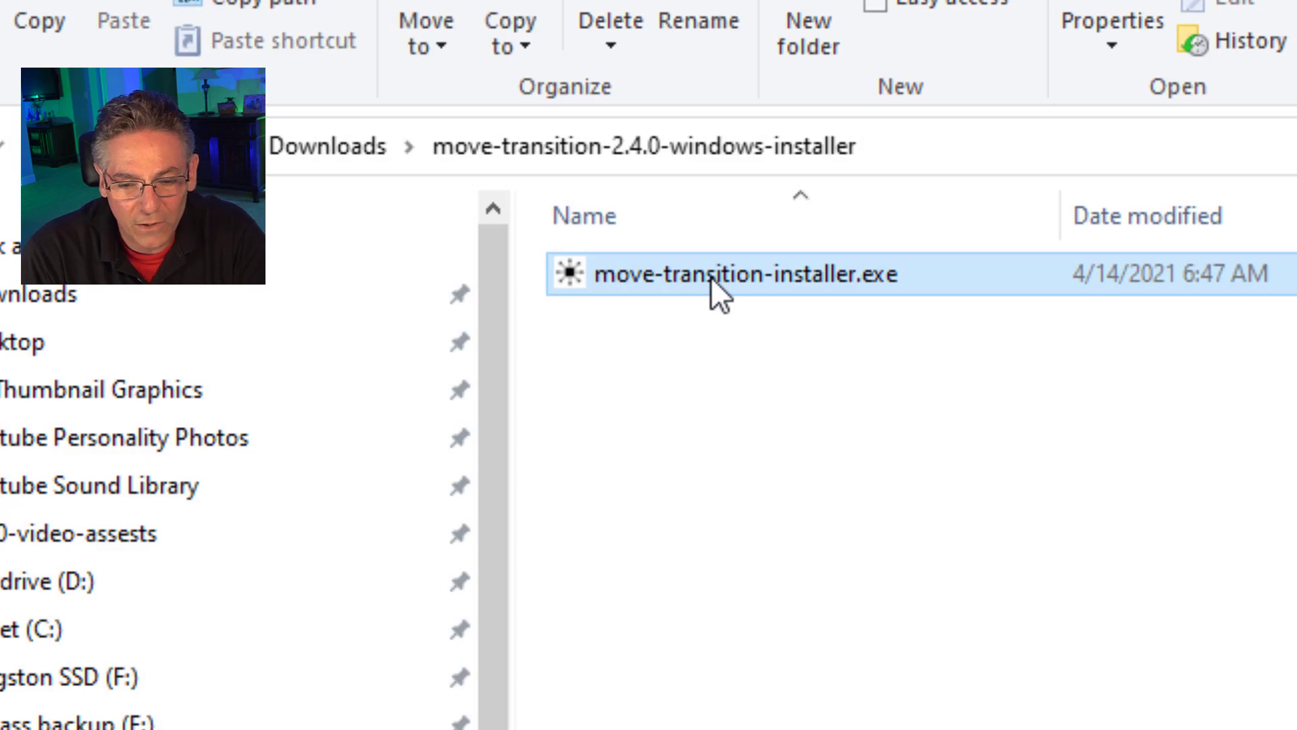
double_click(710, 277)
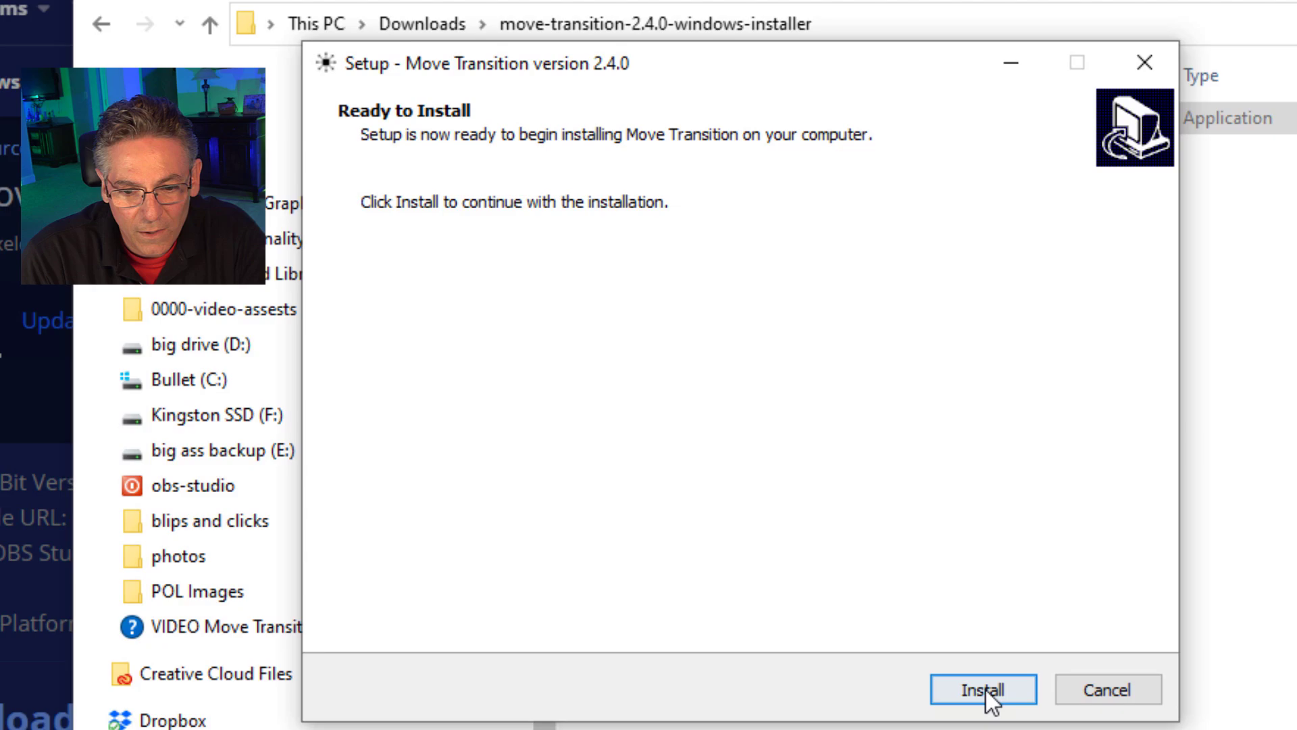
Install Move Transition 2.4.0 and close the completed setup wizard.
left_click(985, 689)
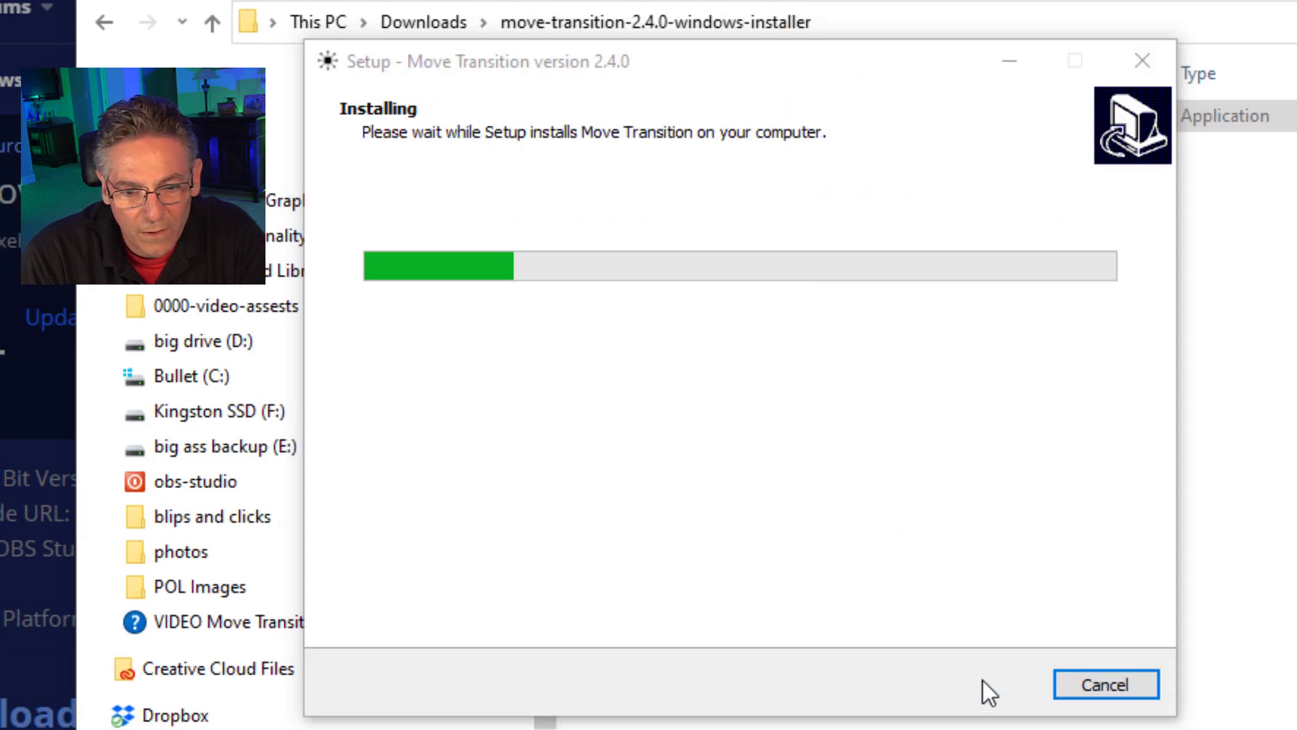
left_click(969, 684)
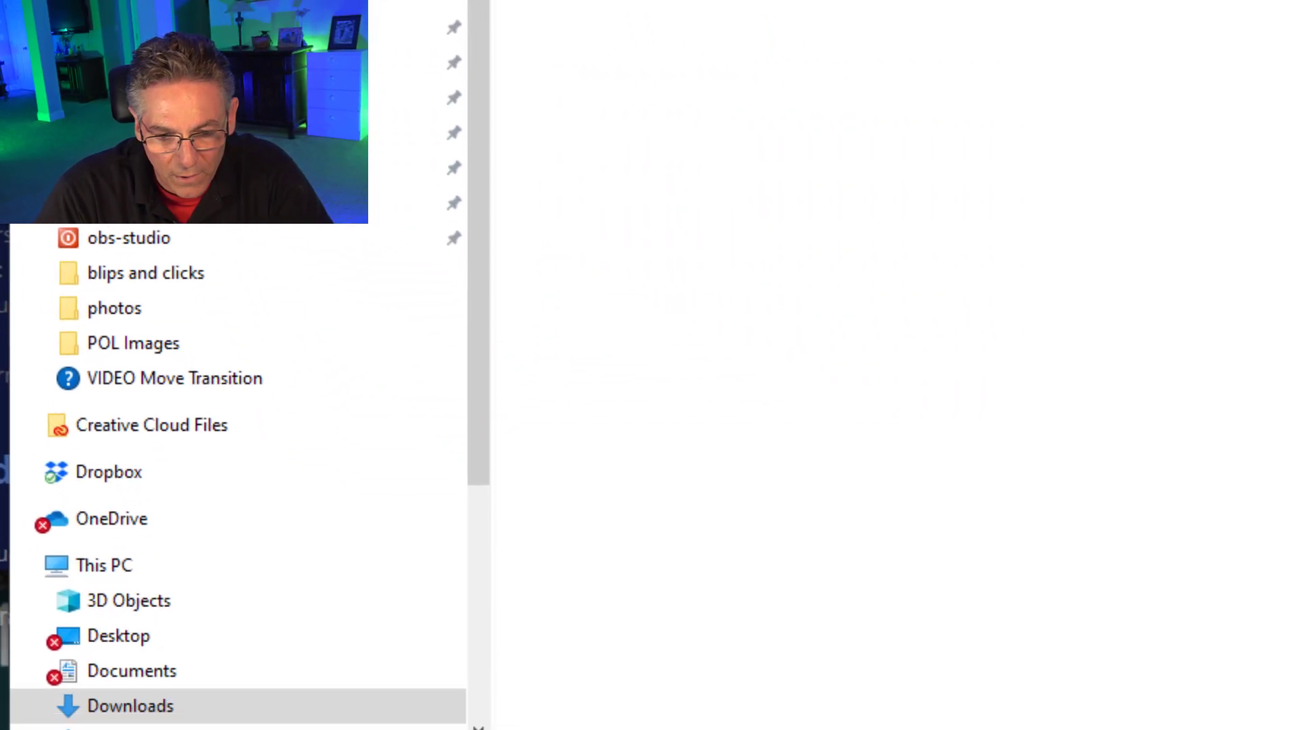
Use the OBS shortcut's Properties to open its install location, then go up to obs-studio.
right_click(707, 686)
right_click(659, 578)
left_click(720, 550)
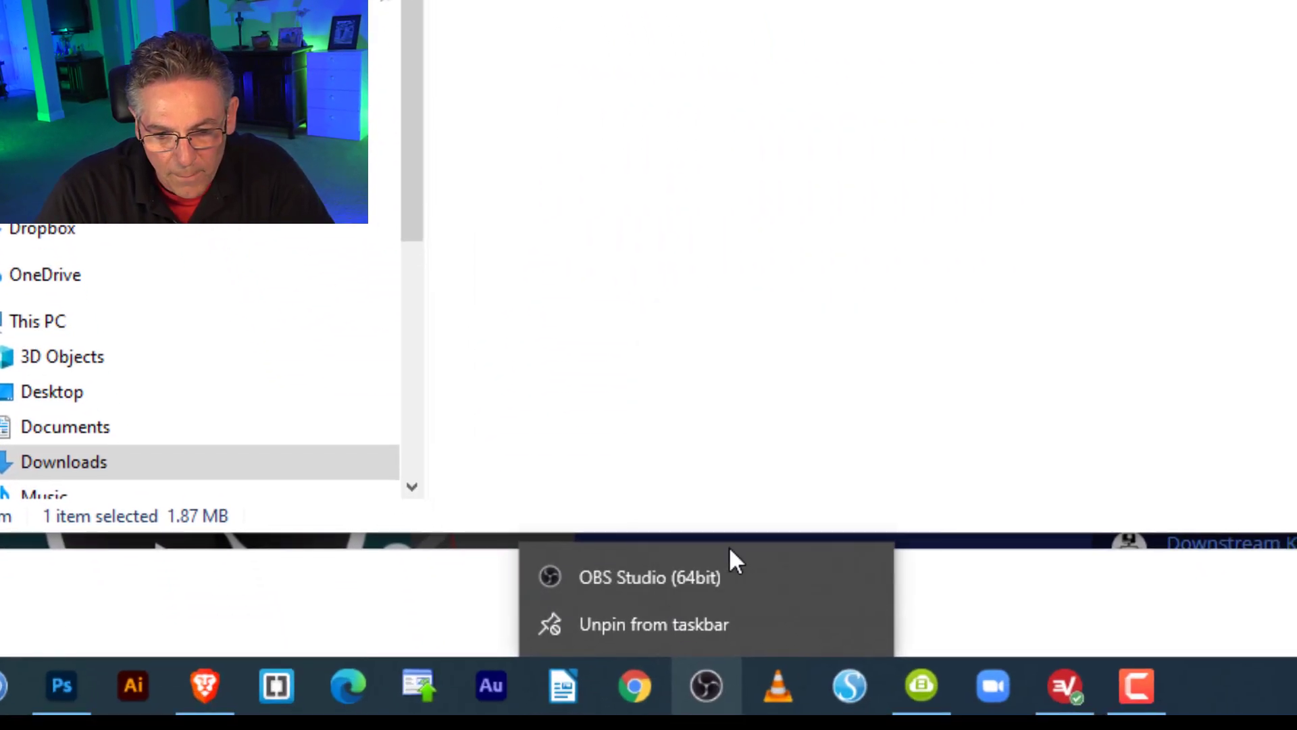
left_click(809, 379)
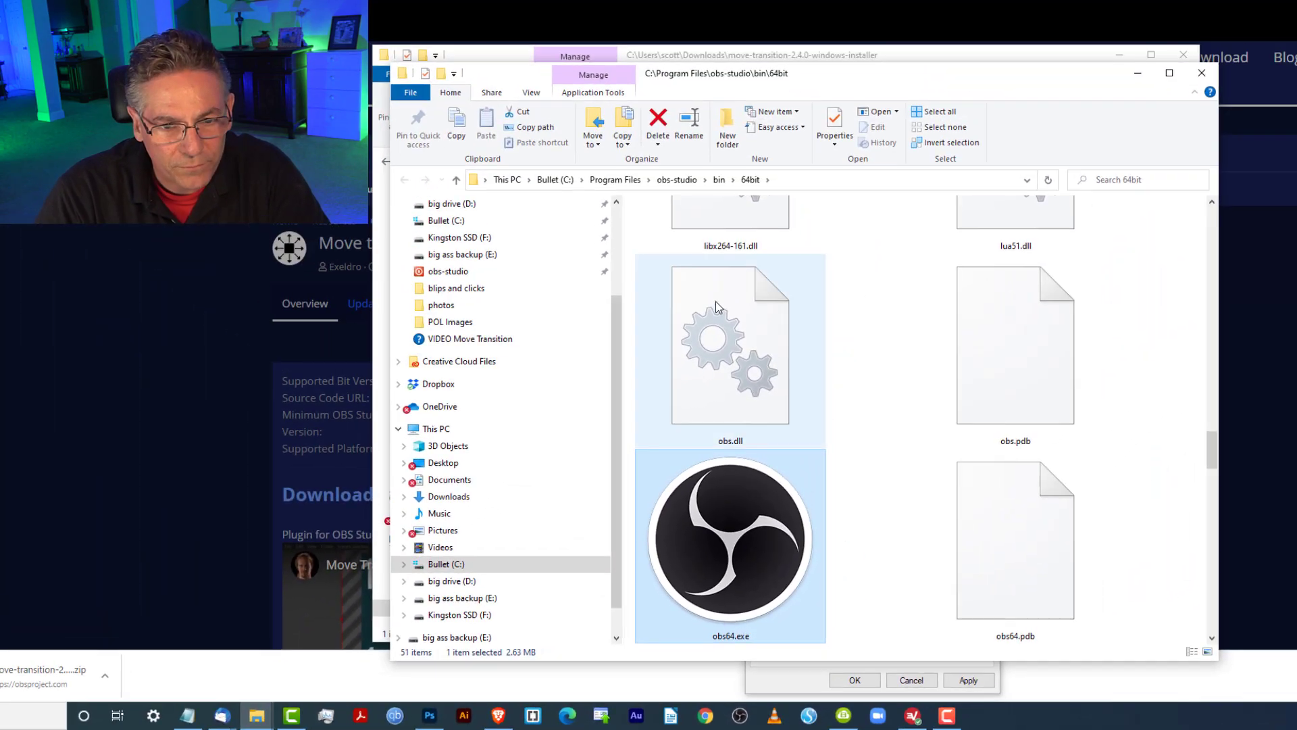
left_click(669, 180)
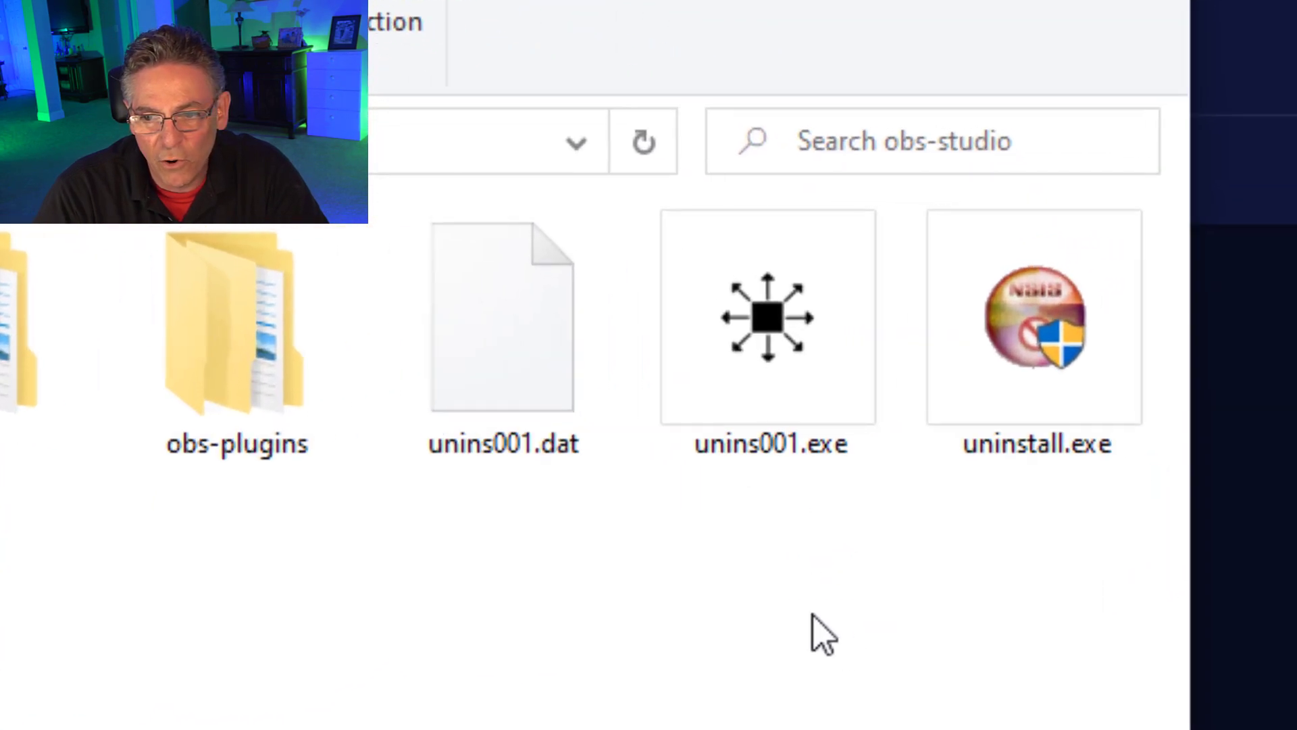
mouse_move(632, 521)
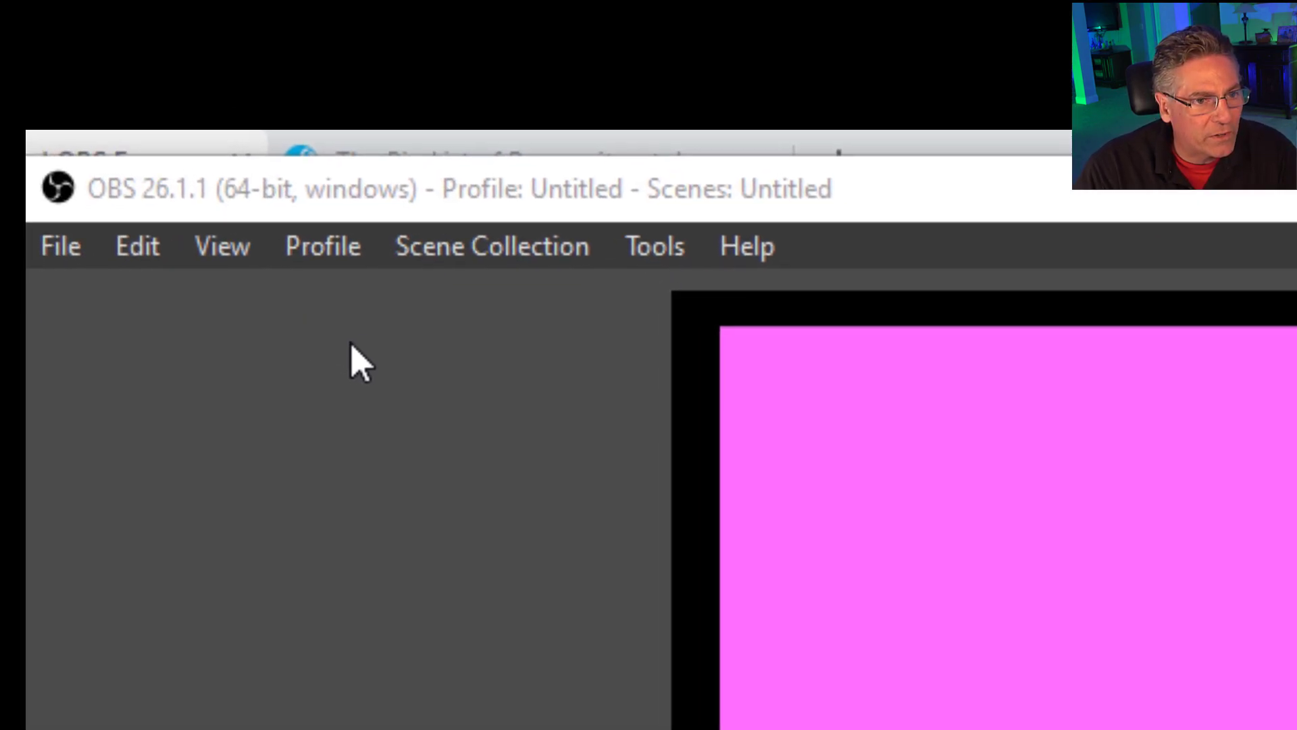
Check the View docks, then show the scene transitions list offering Add: Move.
left_click(224, 258)
mouse_move(286, 369)
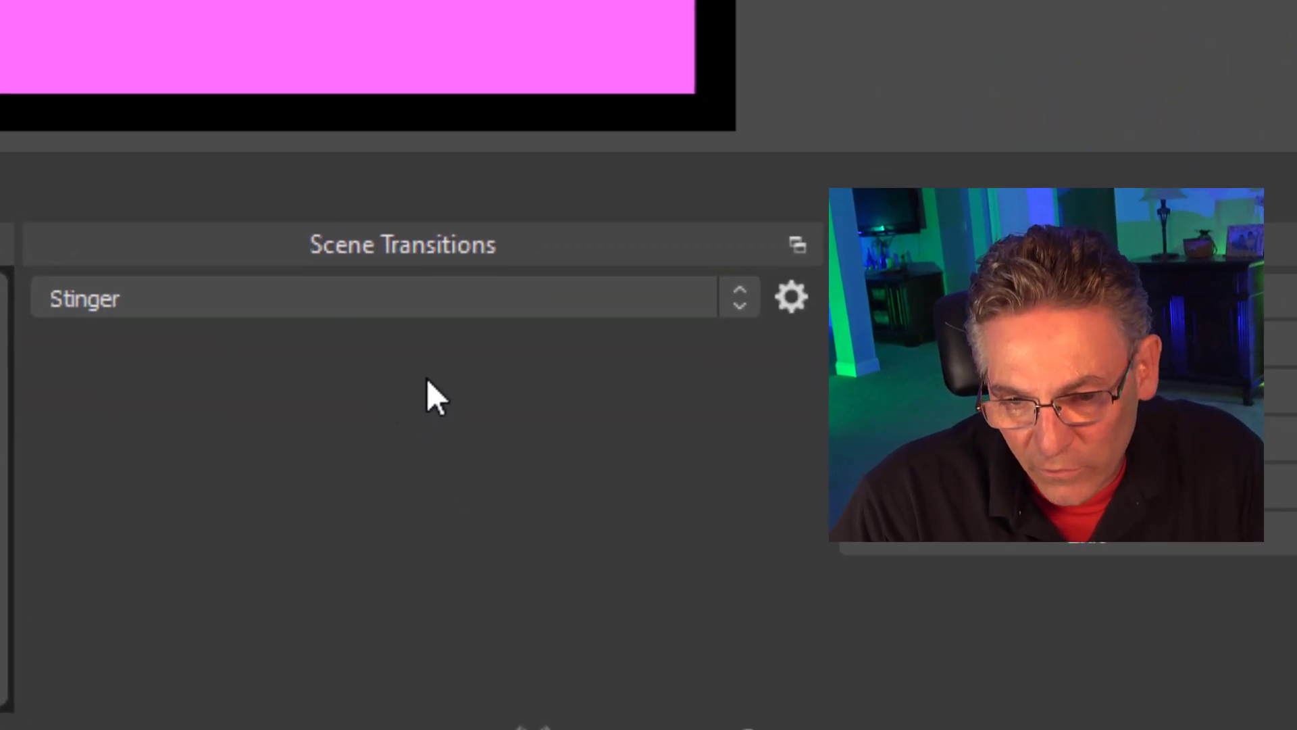
left_click(407, 298)
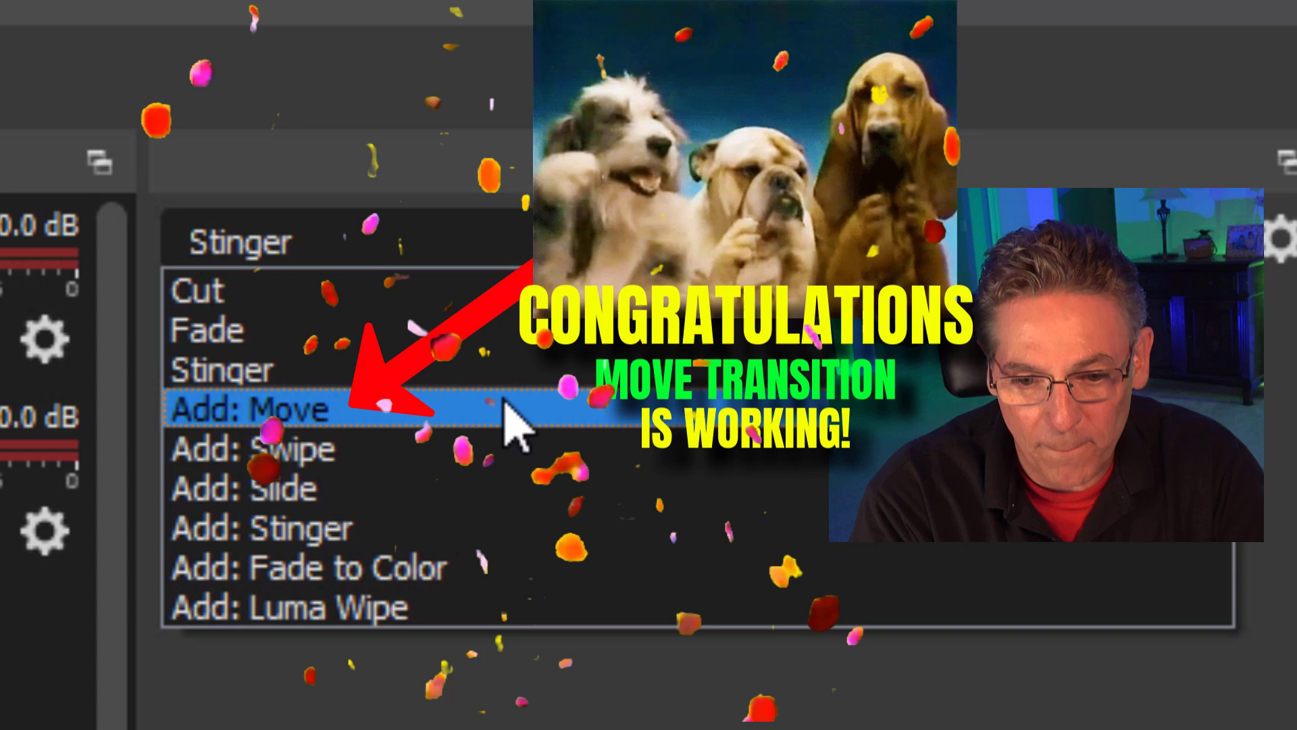
Add a Move transition named 'Move Tutorial' with default settings and select it as active.
left_click(505, 405)
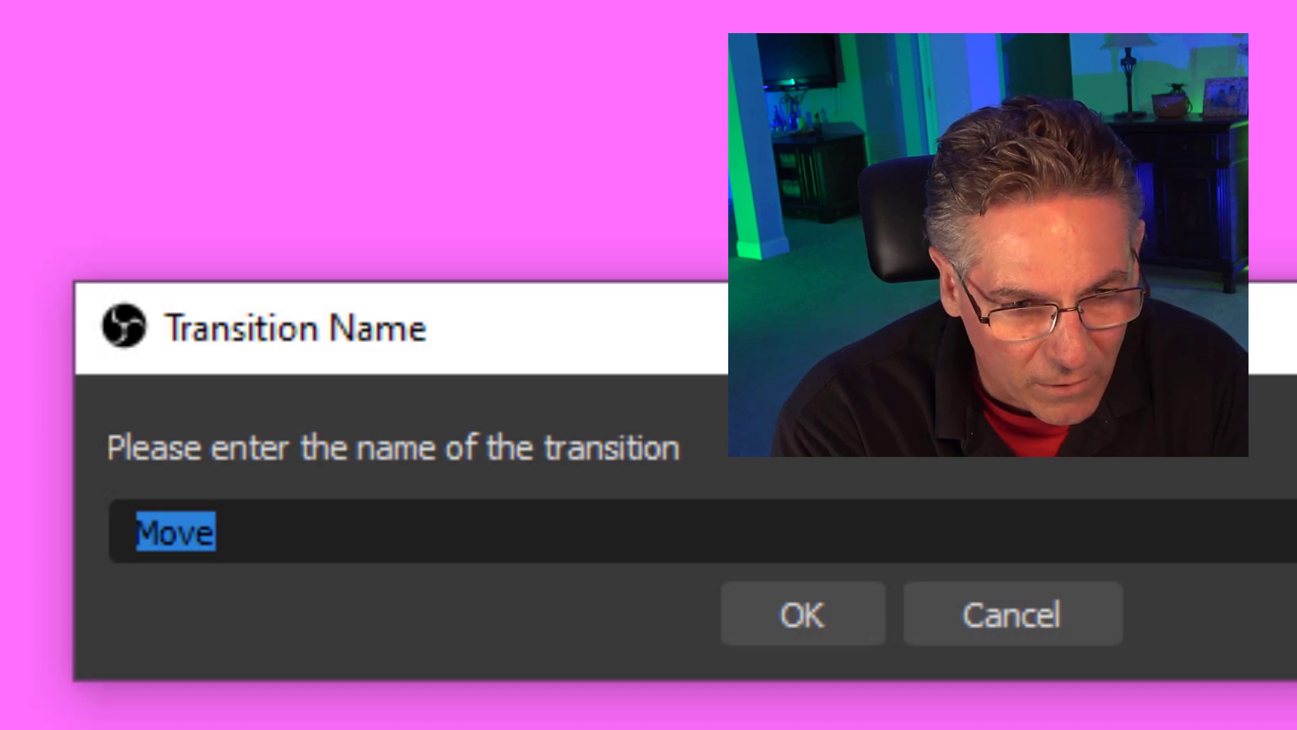
type("Mo")
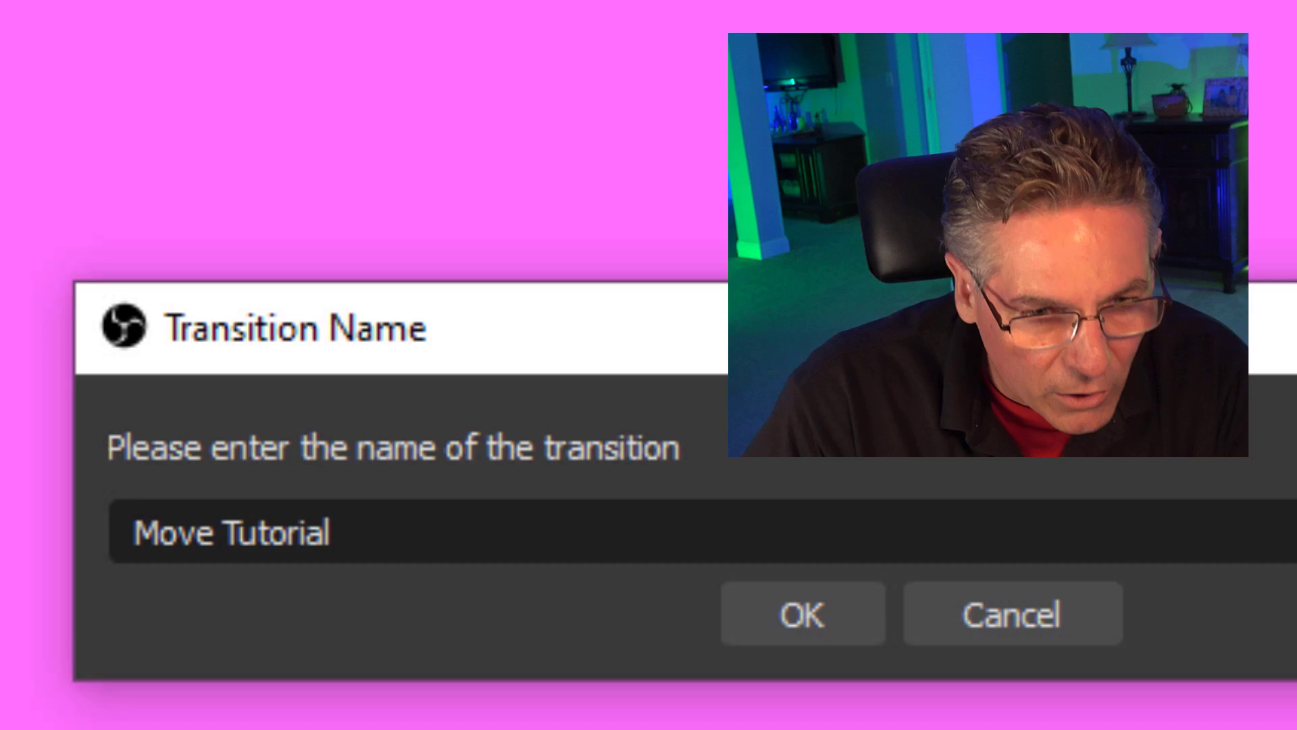
left_click(821, 628)
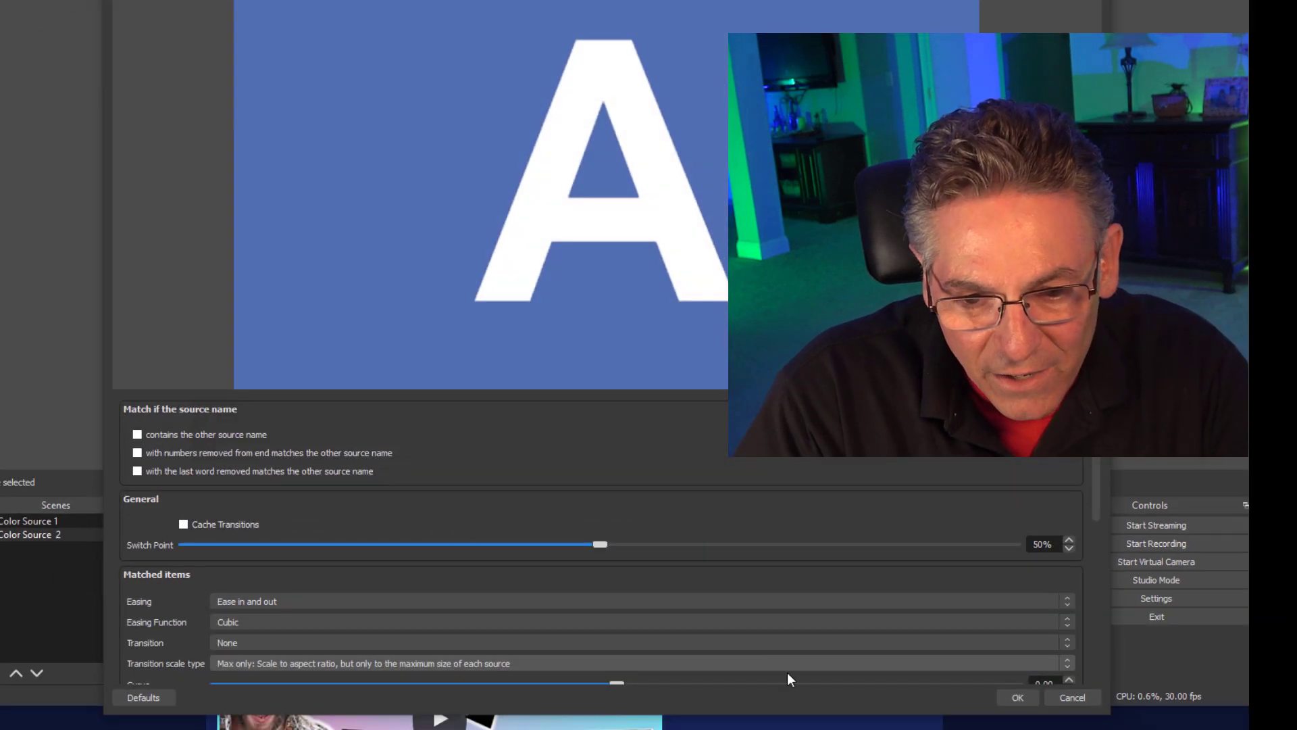
left_click(1016, 696)
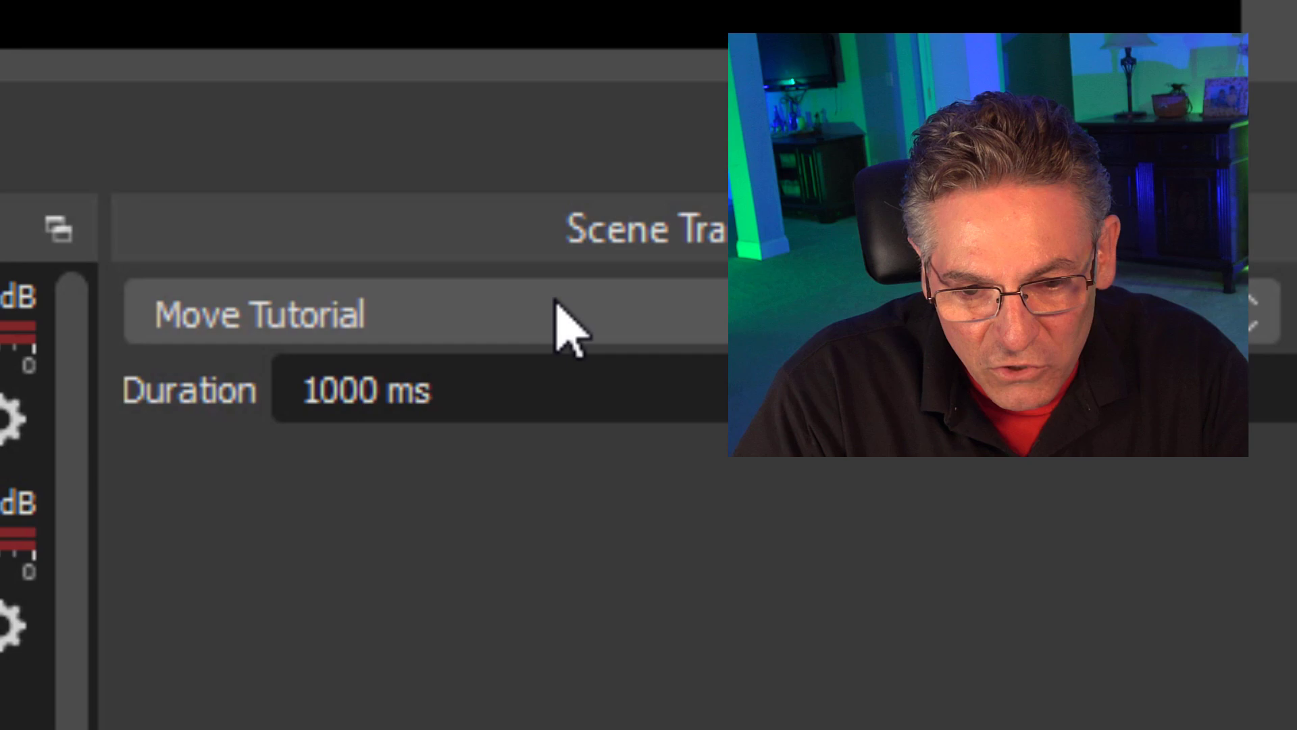
left_click(554, 302)
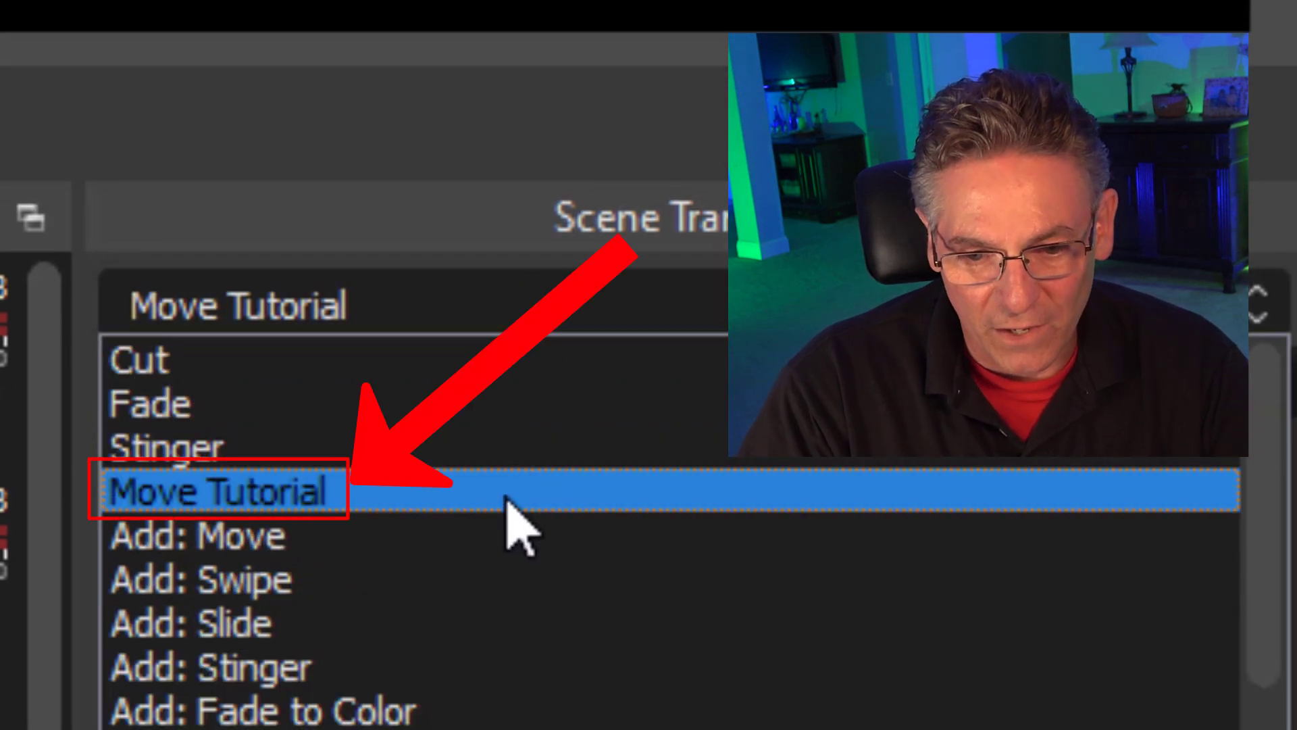
left_click(434, 490)
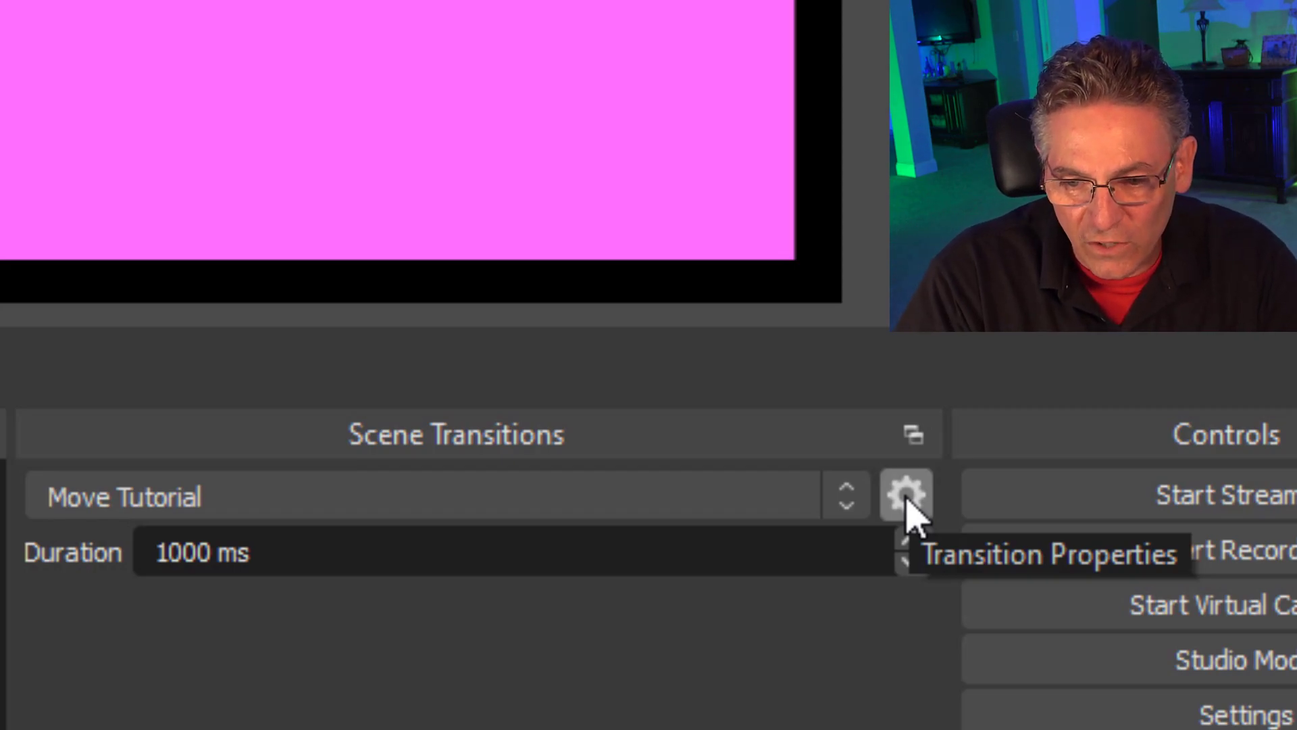
Open Move Tutorial's Properties and hide the preview to view all its settings.
left_click(906, 501)
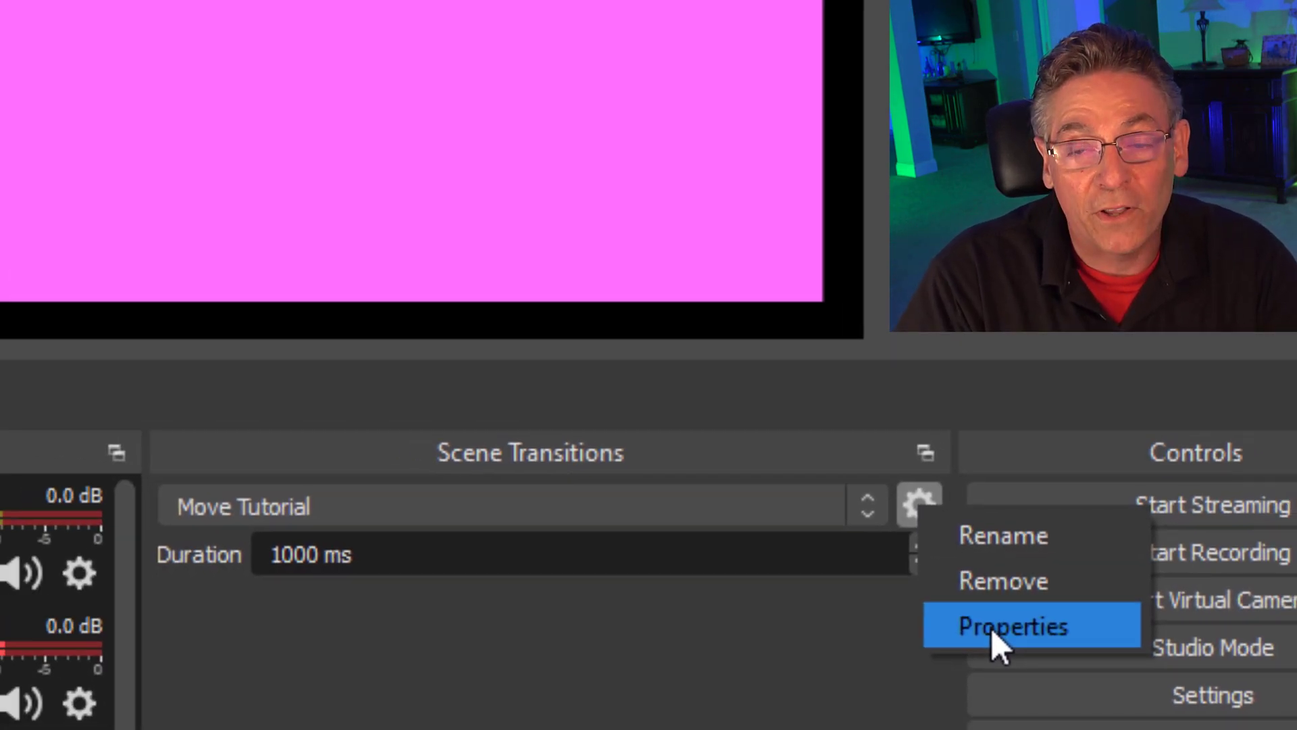
left_click(990, 639)
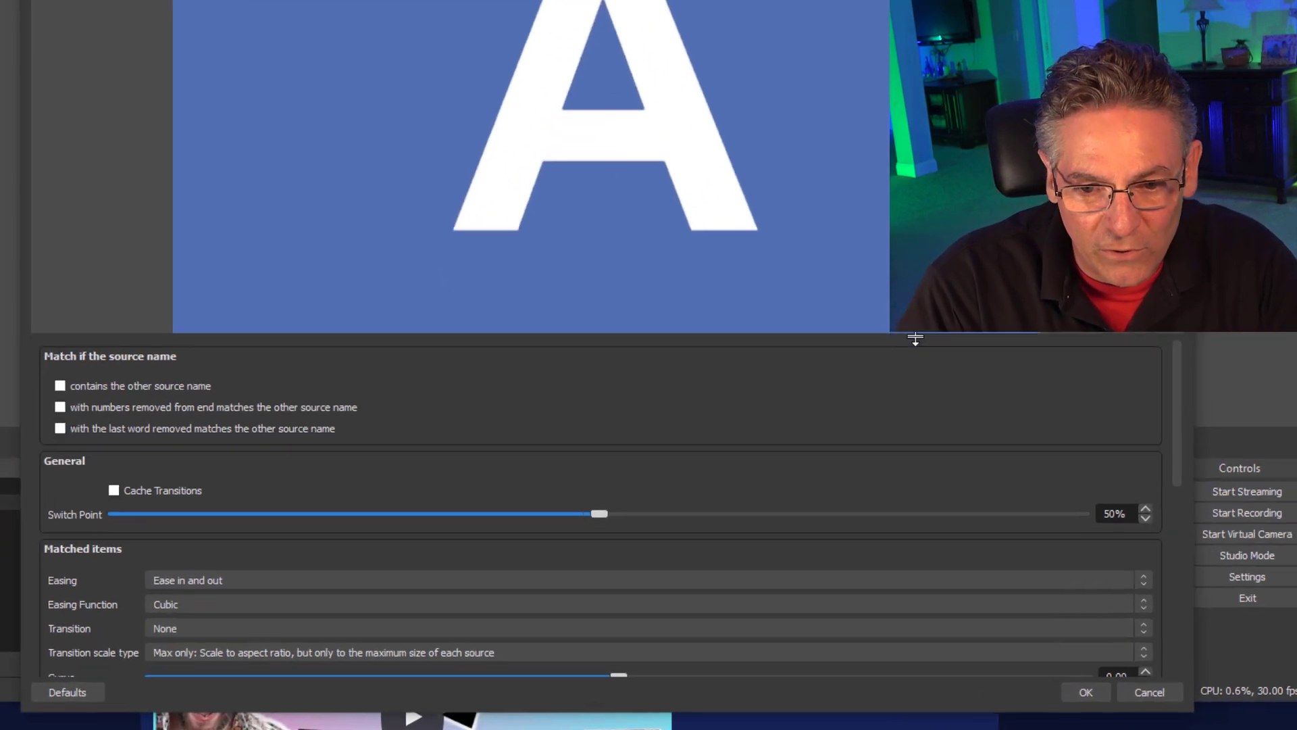
left_click_drag(825, 430, 825, 216)
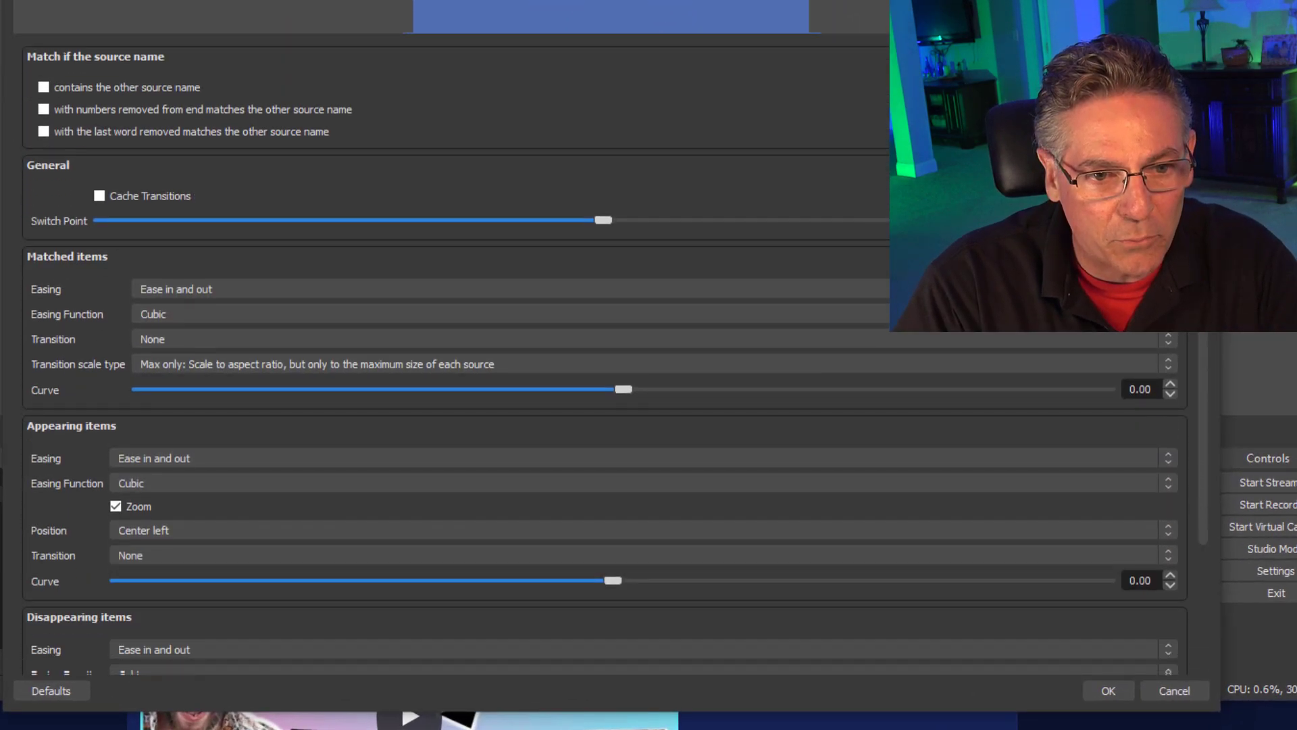
left_click_drag(825, 37, 824, 0)
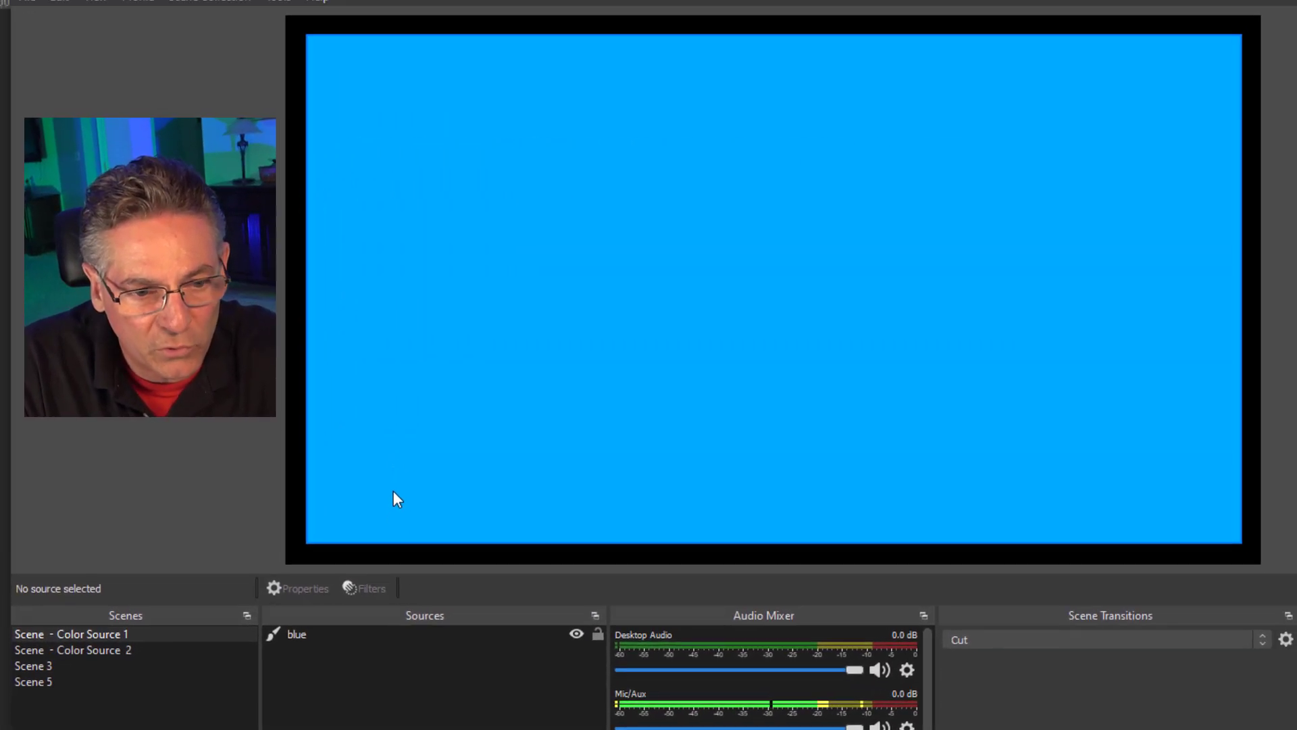
left_click(154, 650)
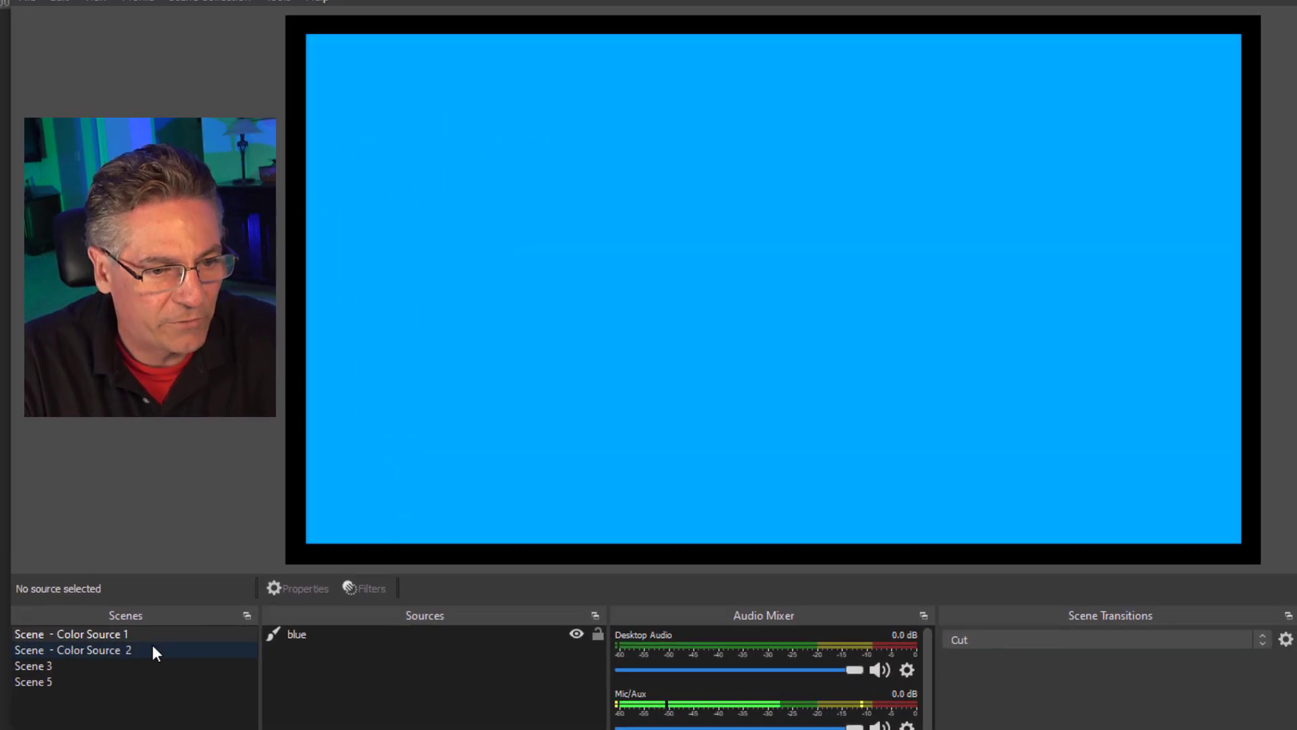
left_click(148, 649)
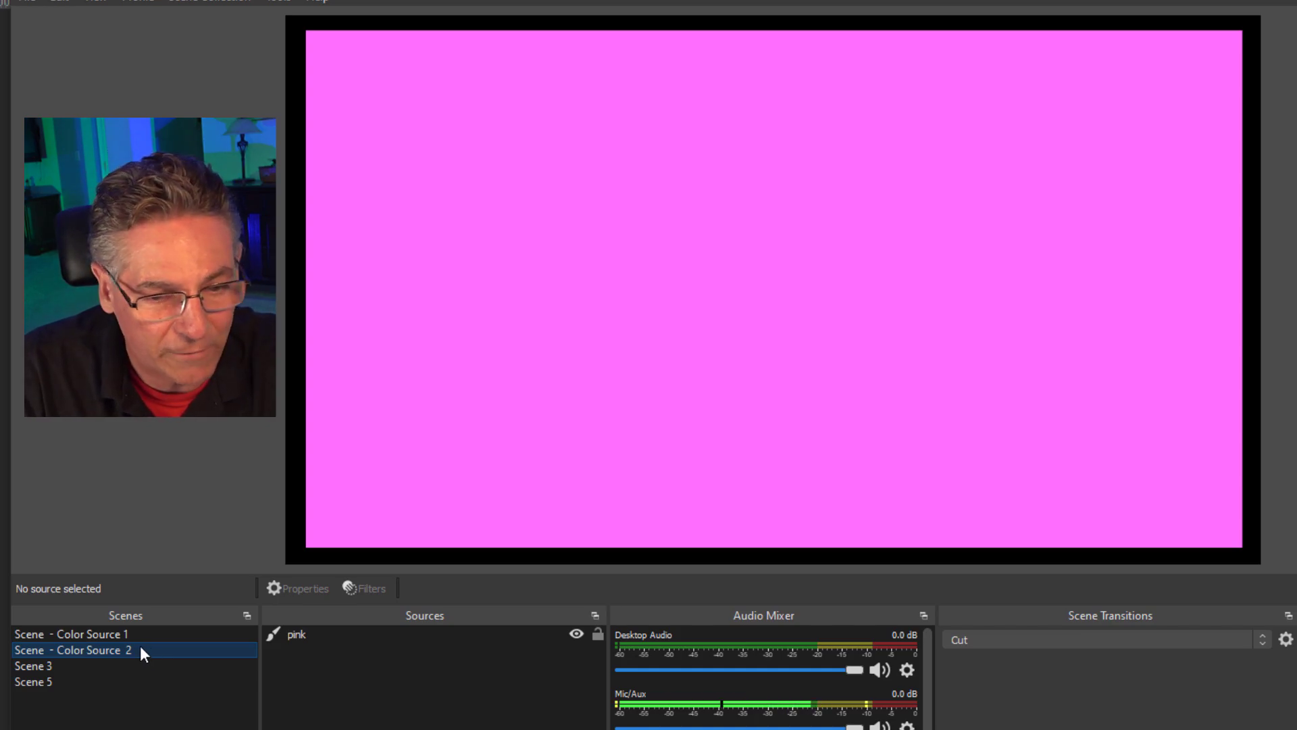
left_click(140, 639)
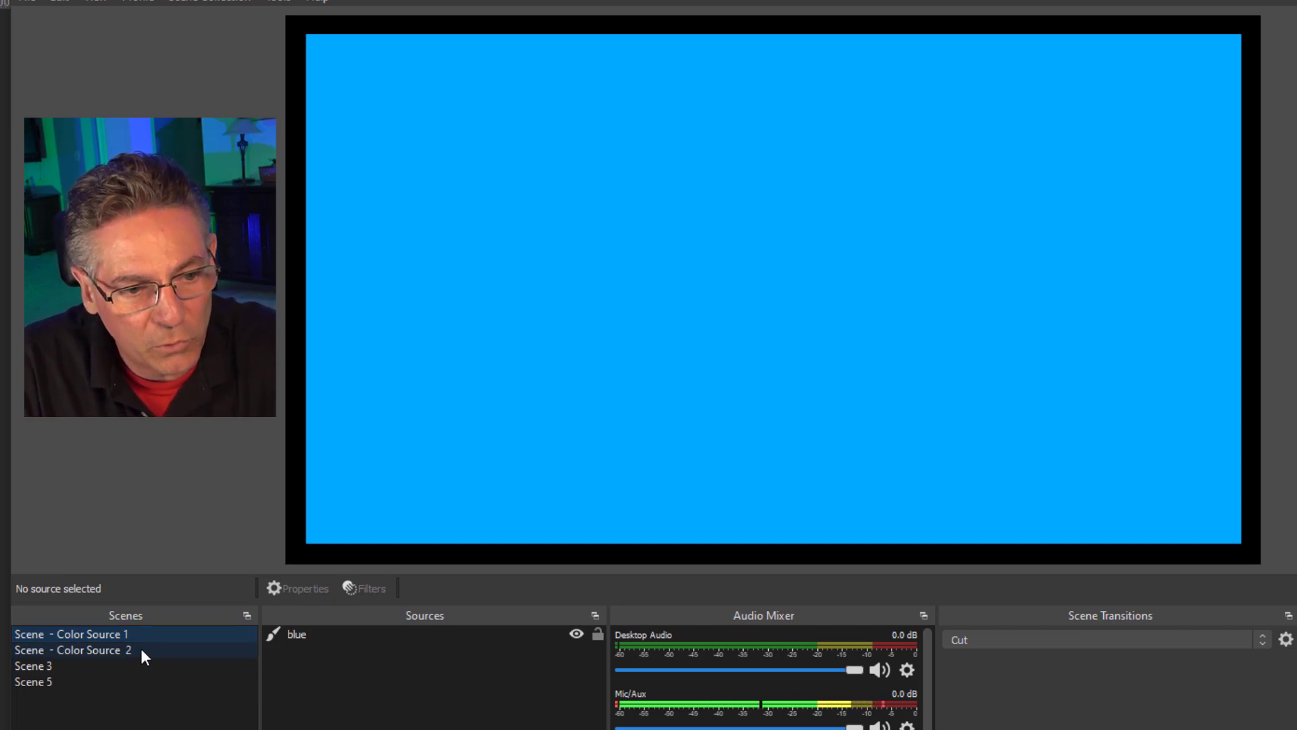
left_click(142, 648)
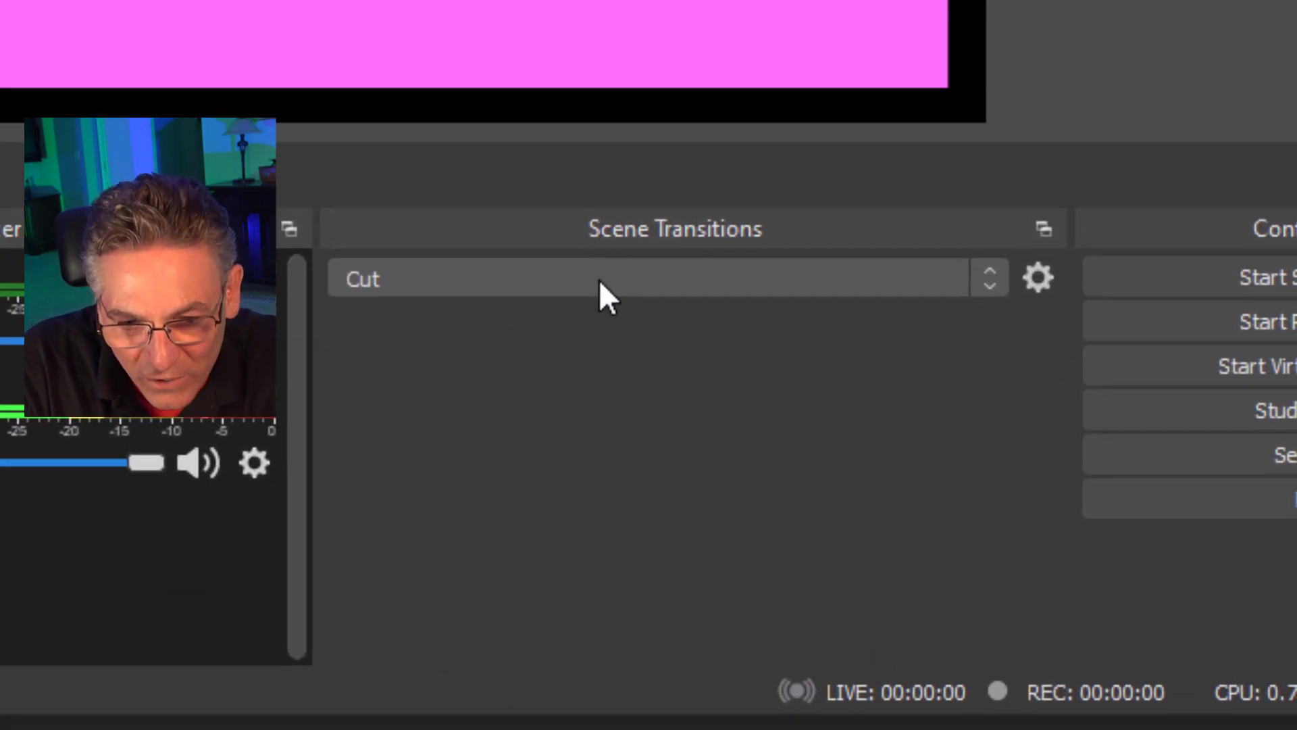
Select Move Tutorial as the transition and open its Properties in an enlarged window.
left_click(1074, 640)
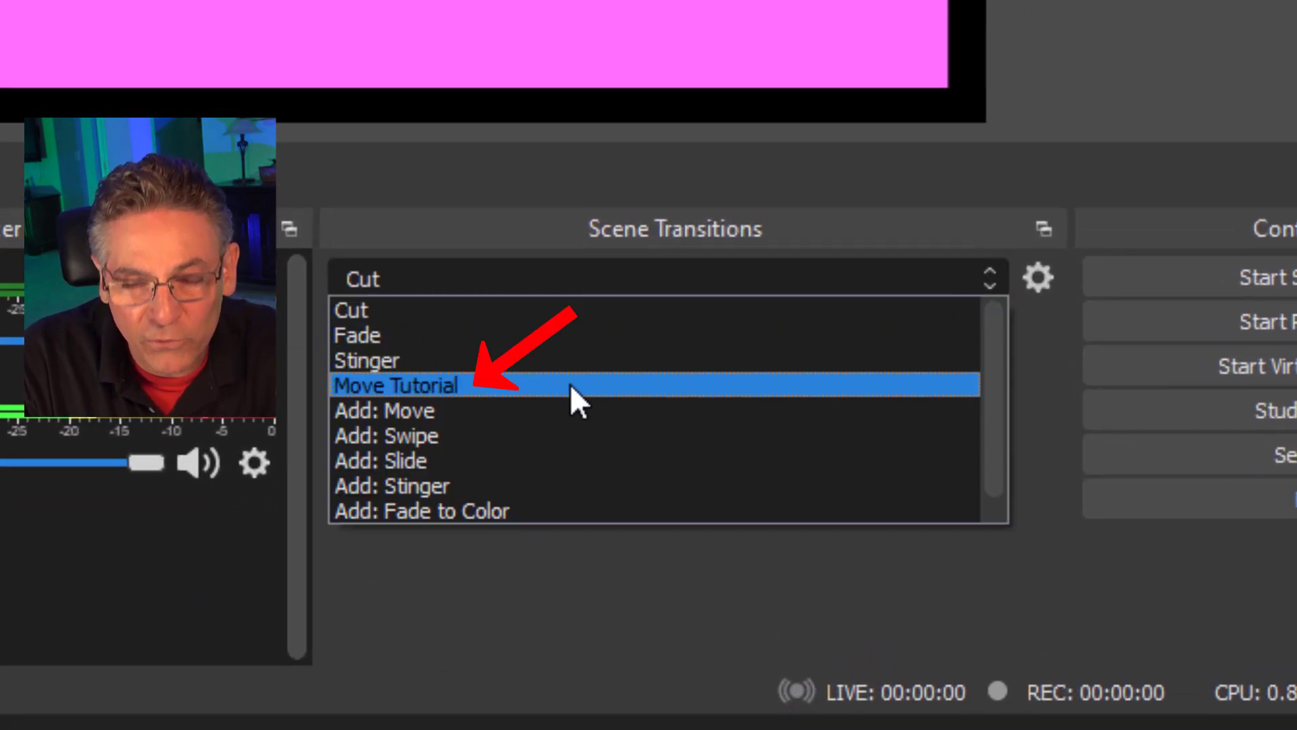
left_click(572, 389)
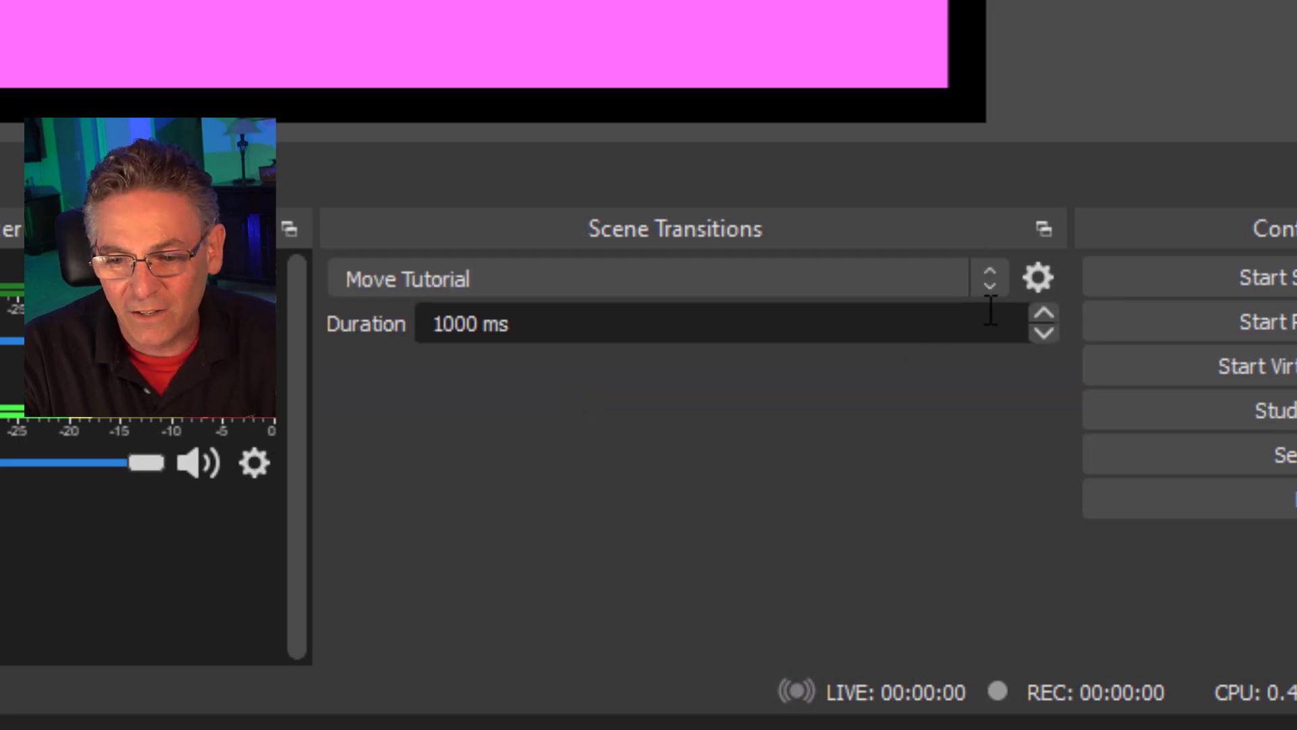
left_click(1035, 283)
left_click(1051, 396)
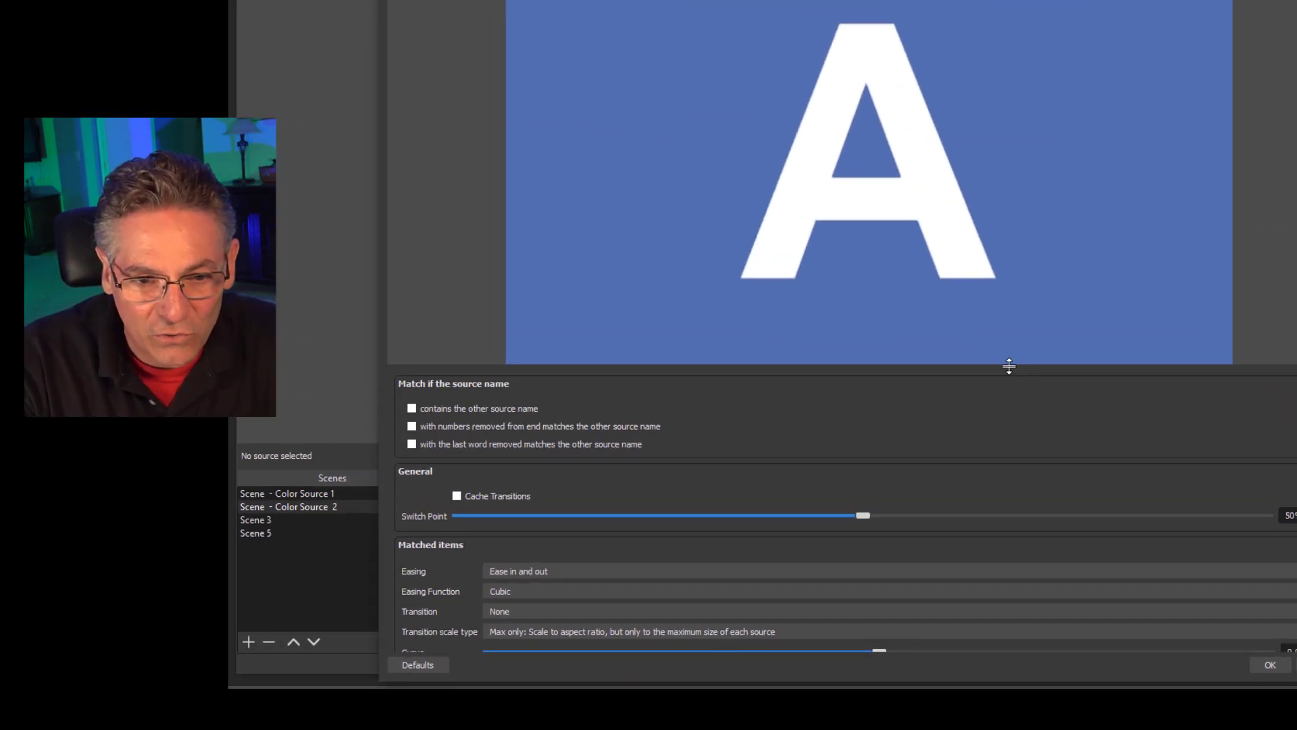
left_click_drag(1007, 368, 1030, 52)
scroll(944, 197, "down", 2)
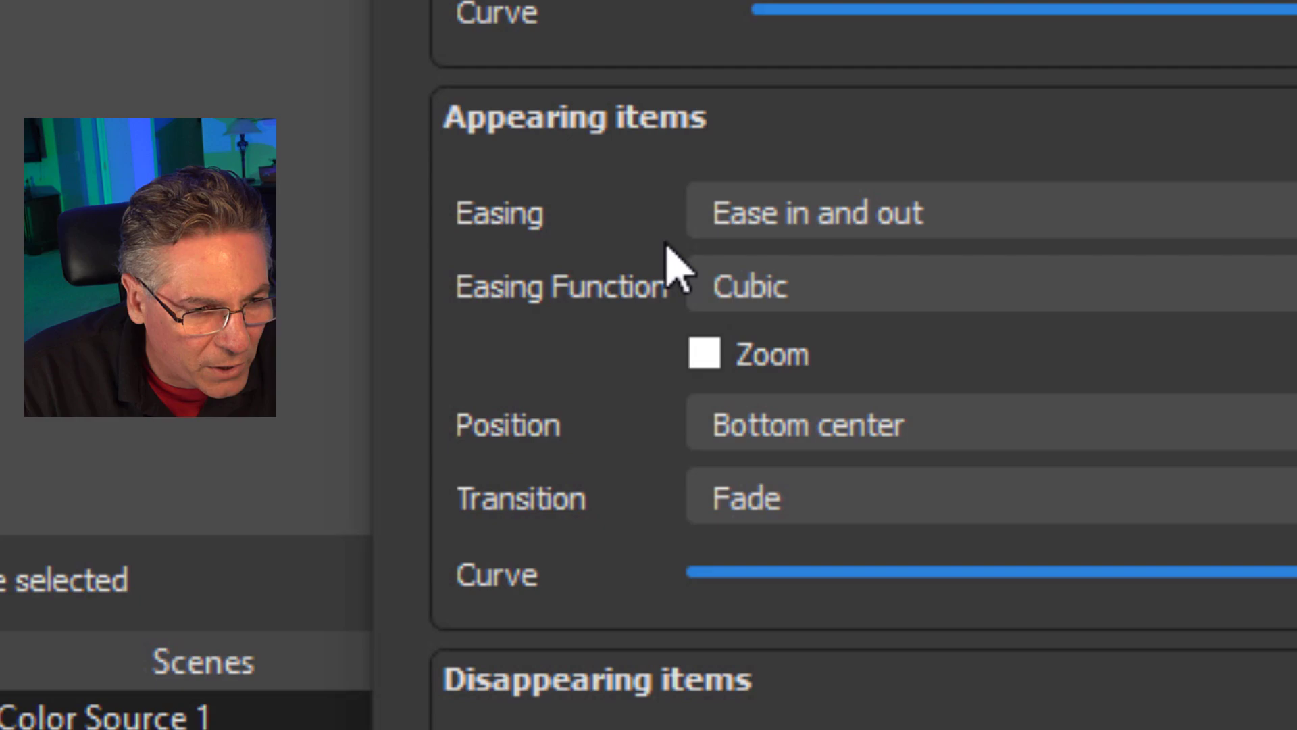
Set appearing items easing to Ease in and out with the Sine easing function.
left_click(853, 223)
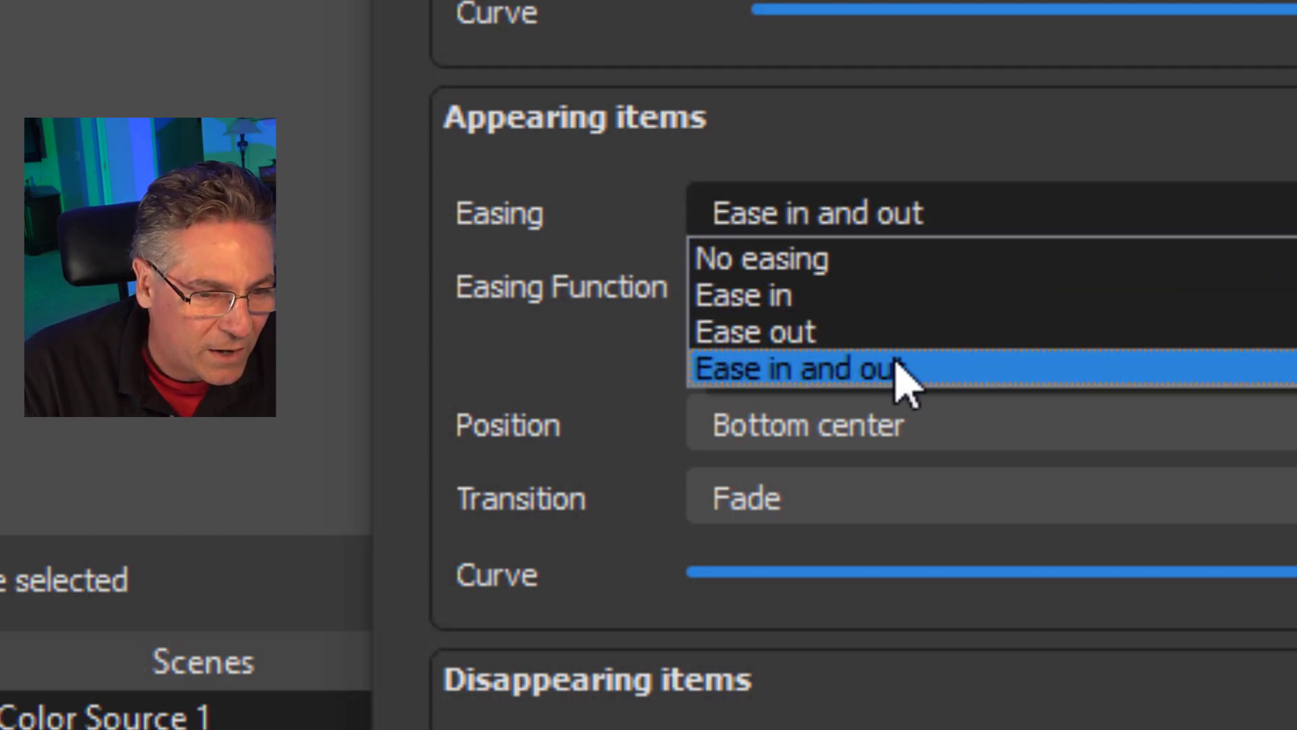
left_click(943, 388)
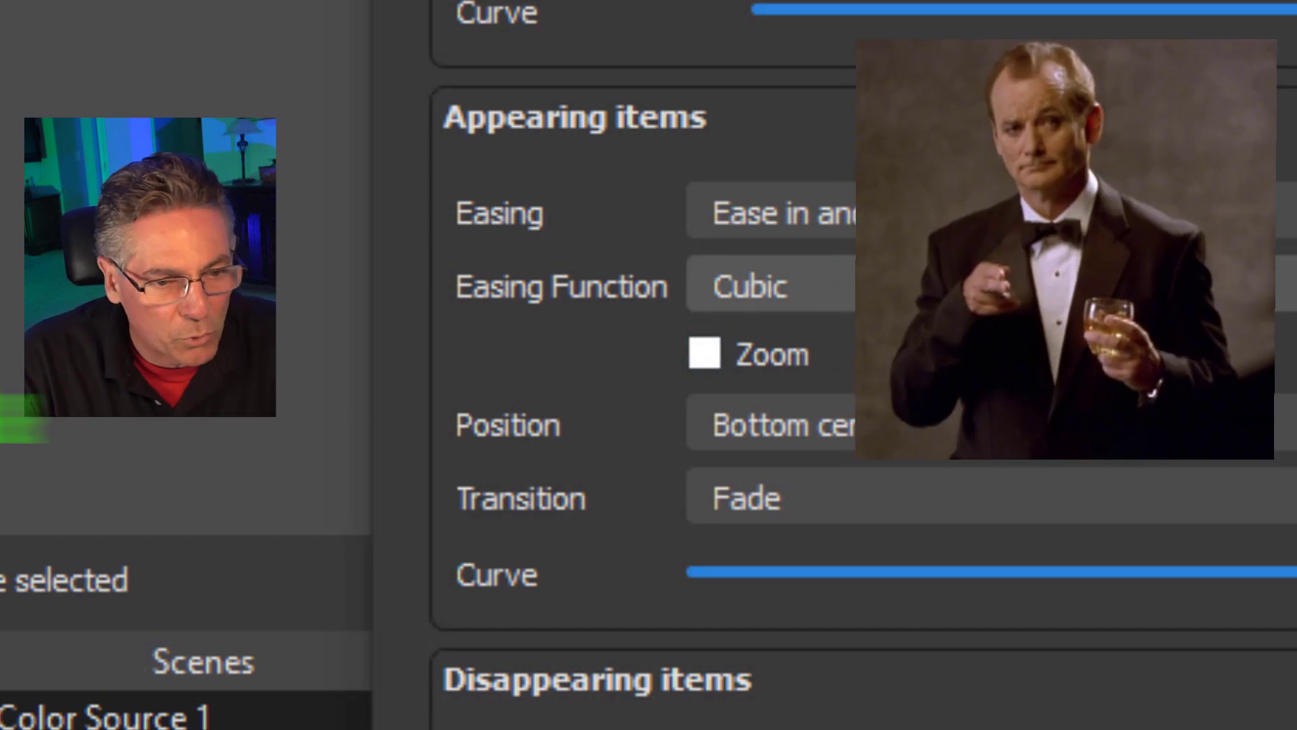
left_click(858, 287)
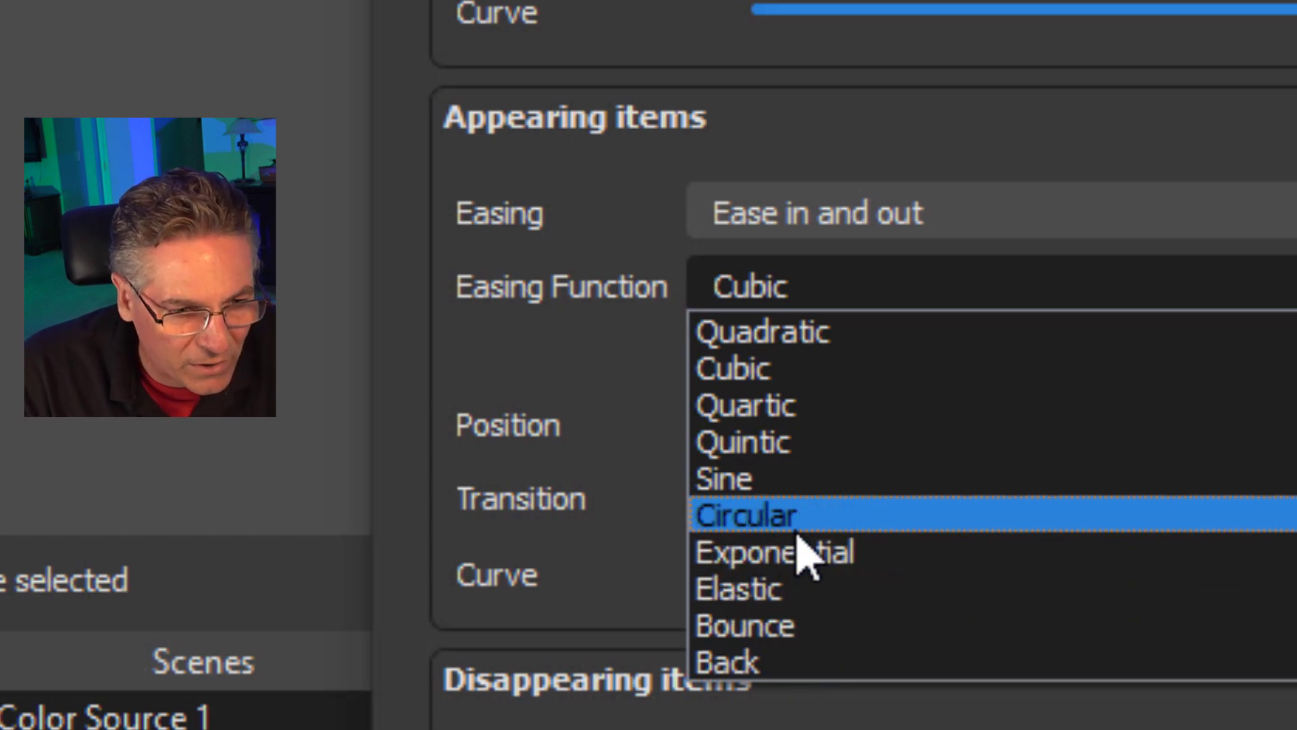
left_click(774, 485)
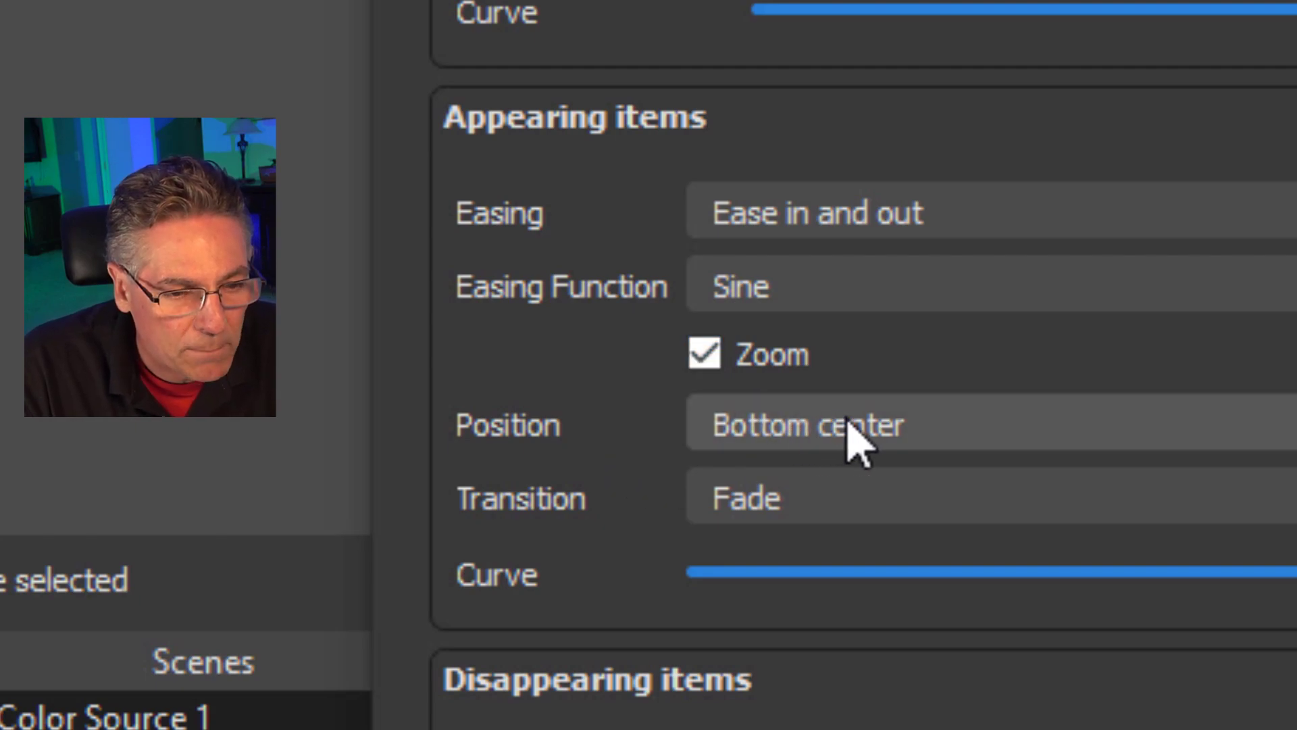
Make Move Tutorial's appearing items start from Top left with the Fade transition.
left_click(954, 431)
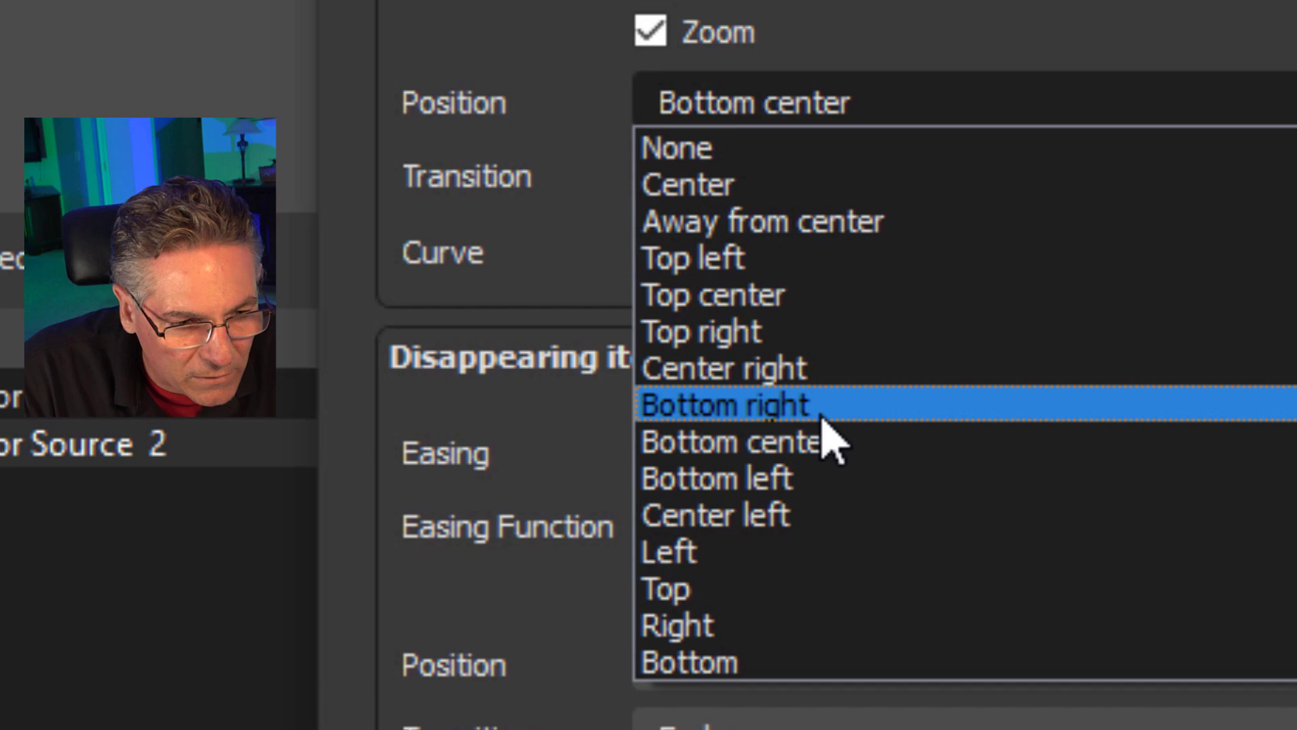
left_click(823, 262)
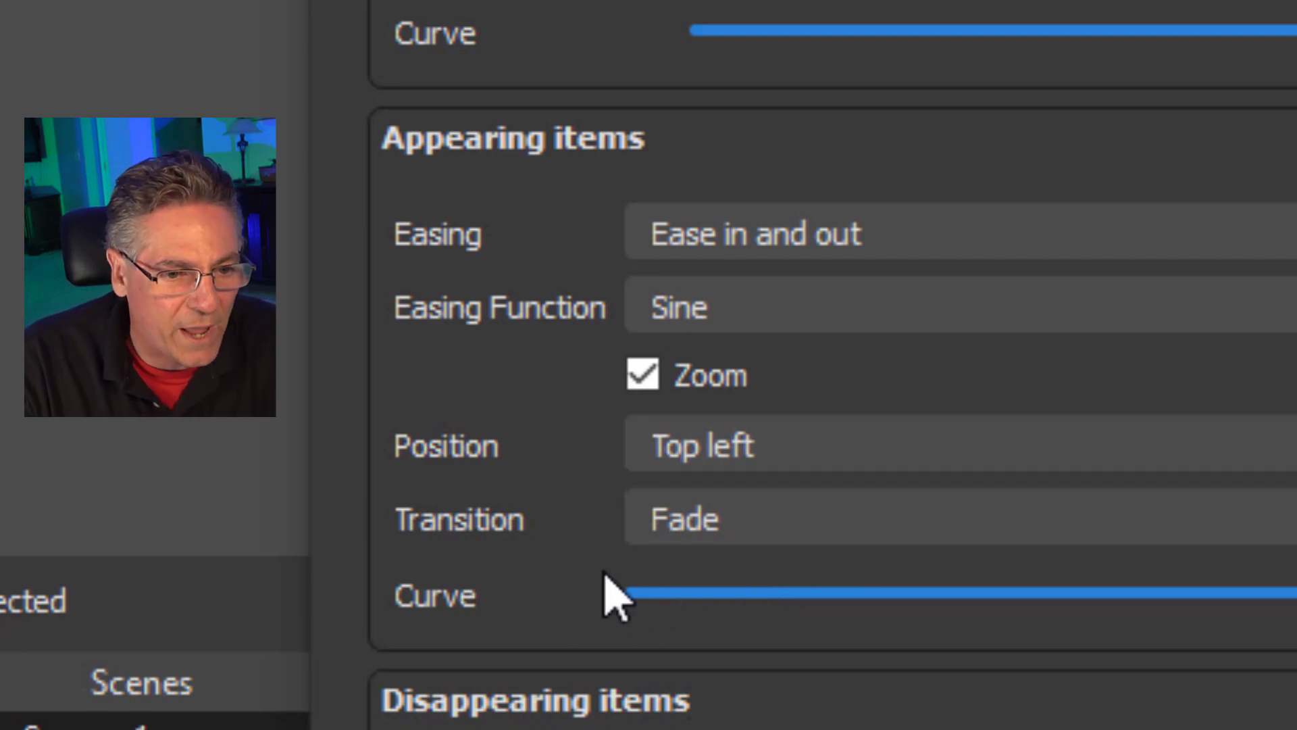
left_click(796, 530)
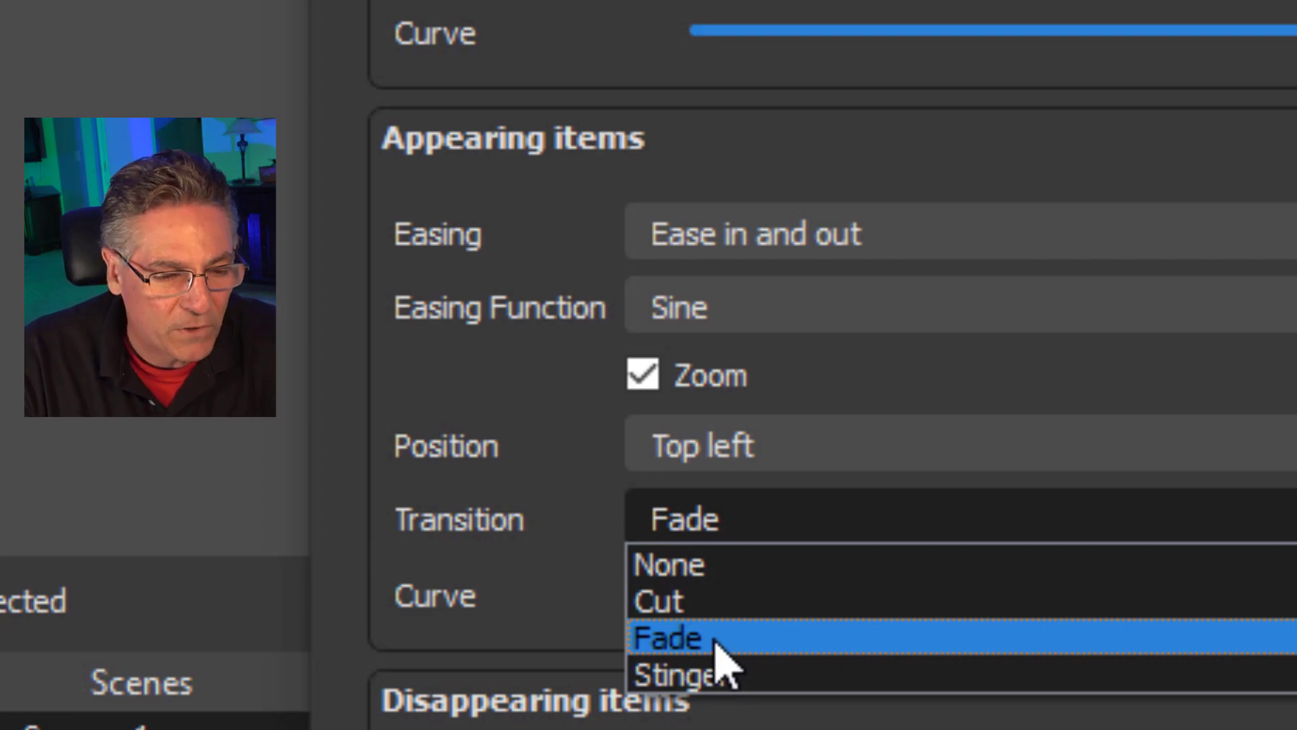
left_click(713, 640)
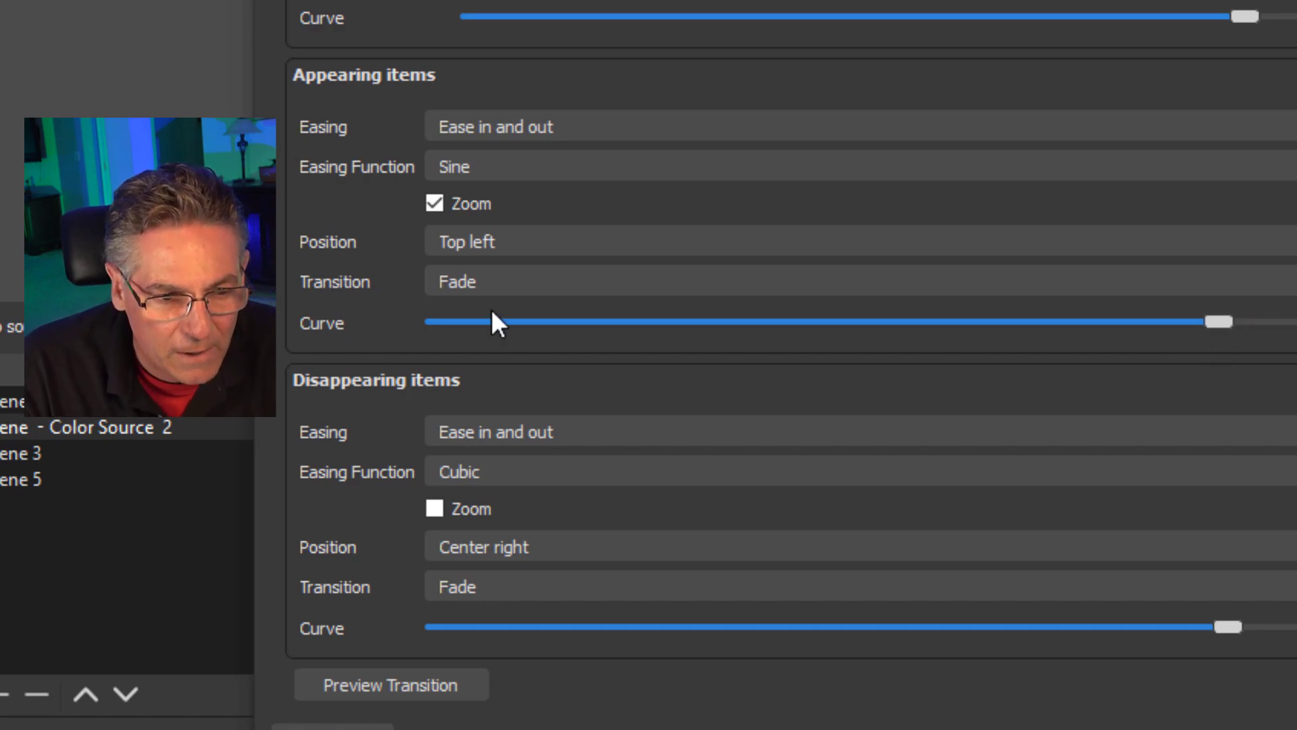
Keep Sine as the easing function and turn on Zoom for disappearing items.
left_click(521, 166)
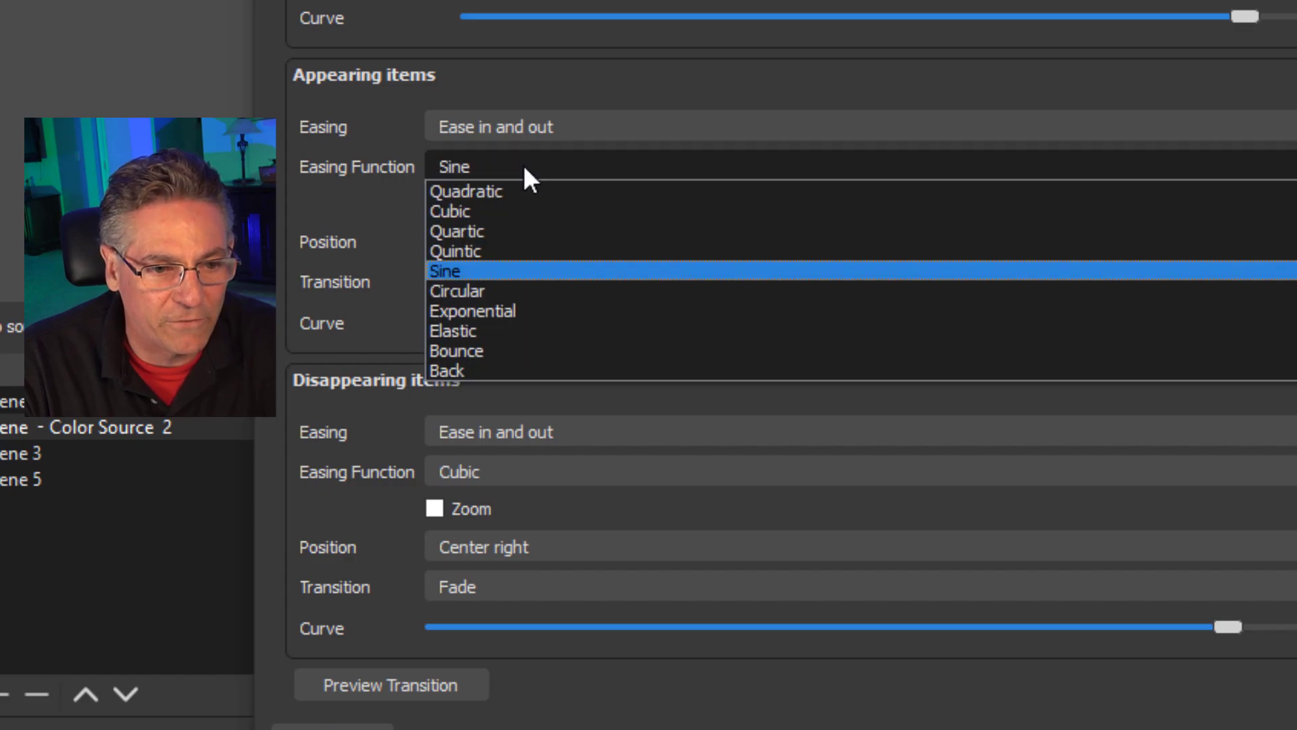
left_click(508, 270)
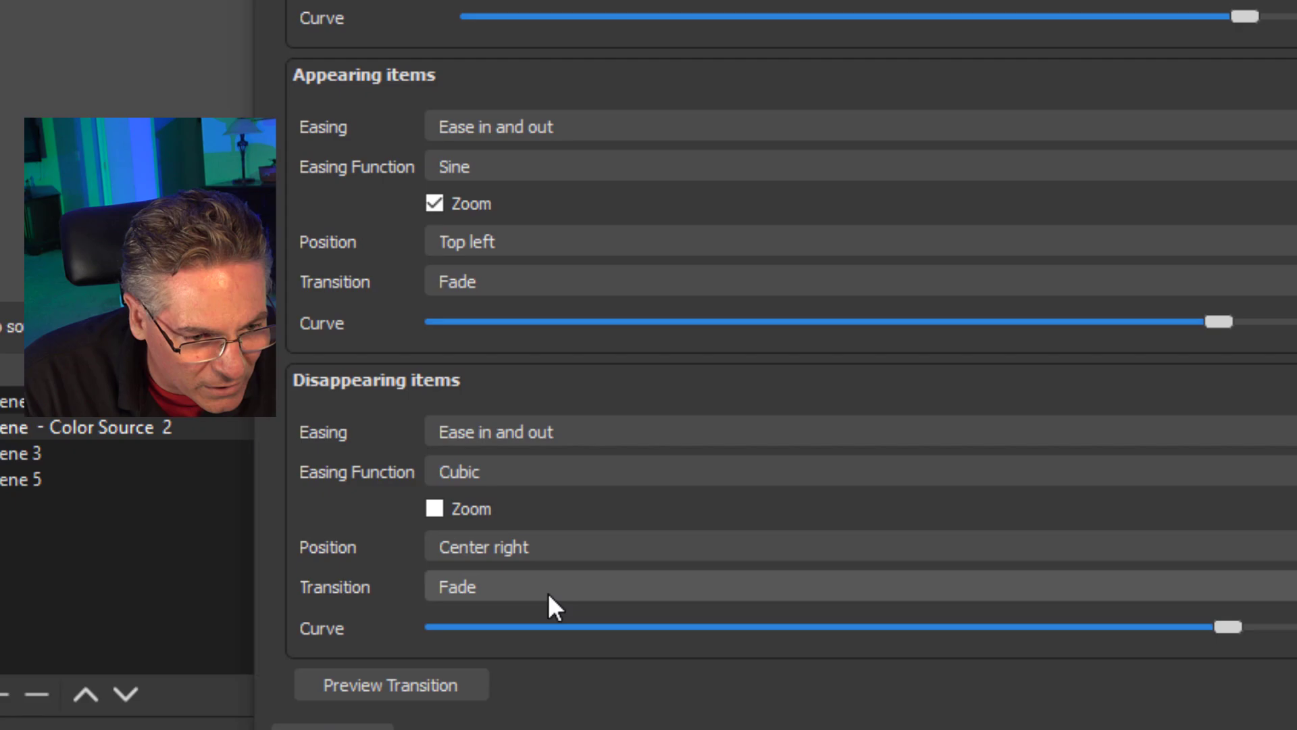
left_click(442, 510)
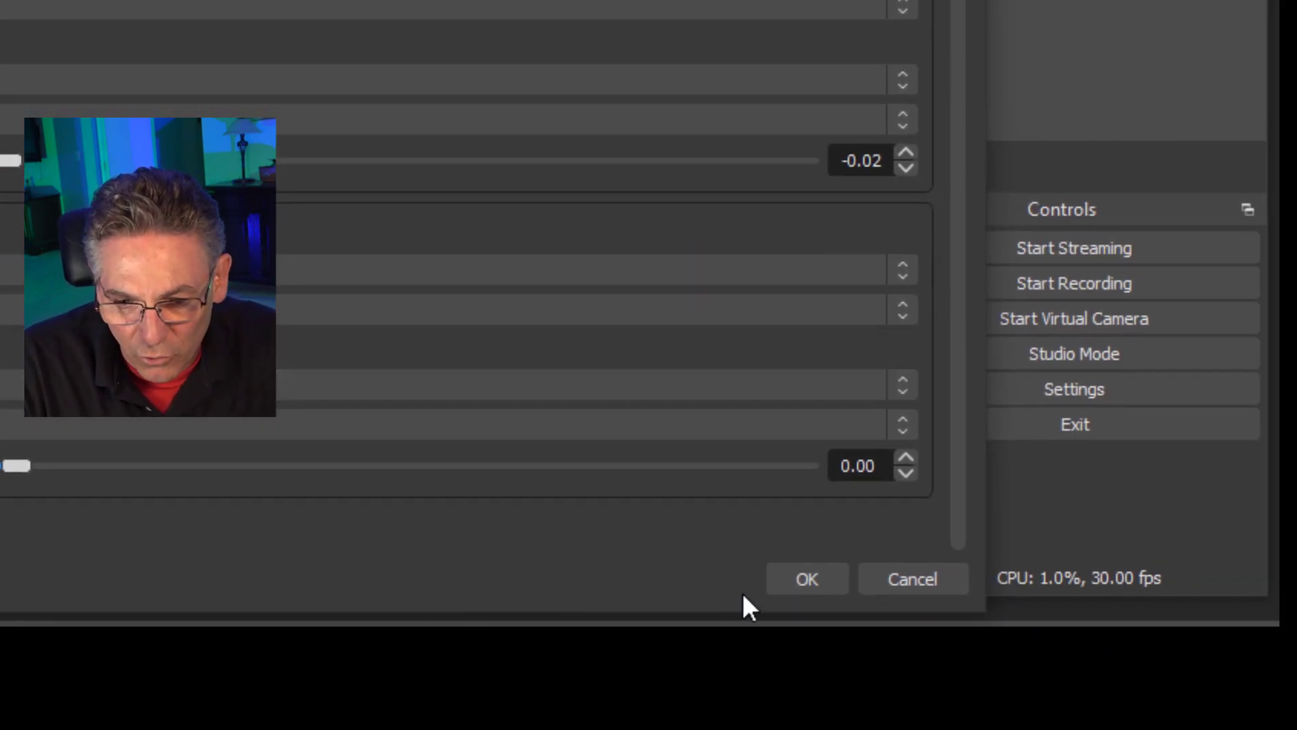
Save the Move Tutorial settings and flip repeatedly between the blue and pink Color Source scenes.
left_click(804, 579)
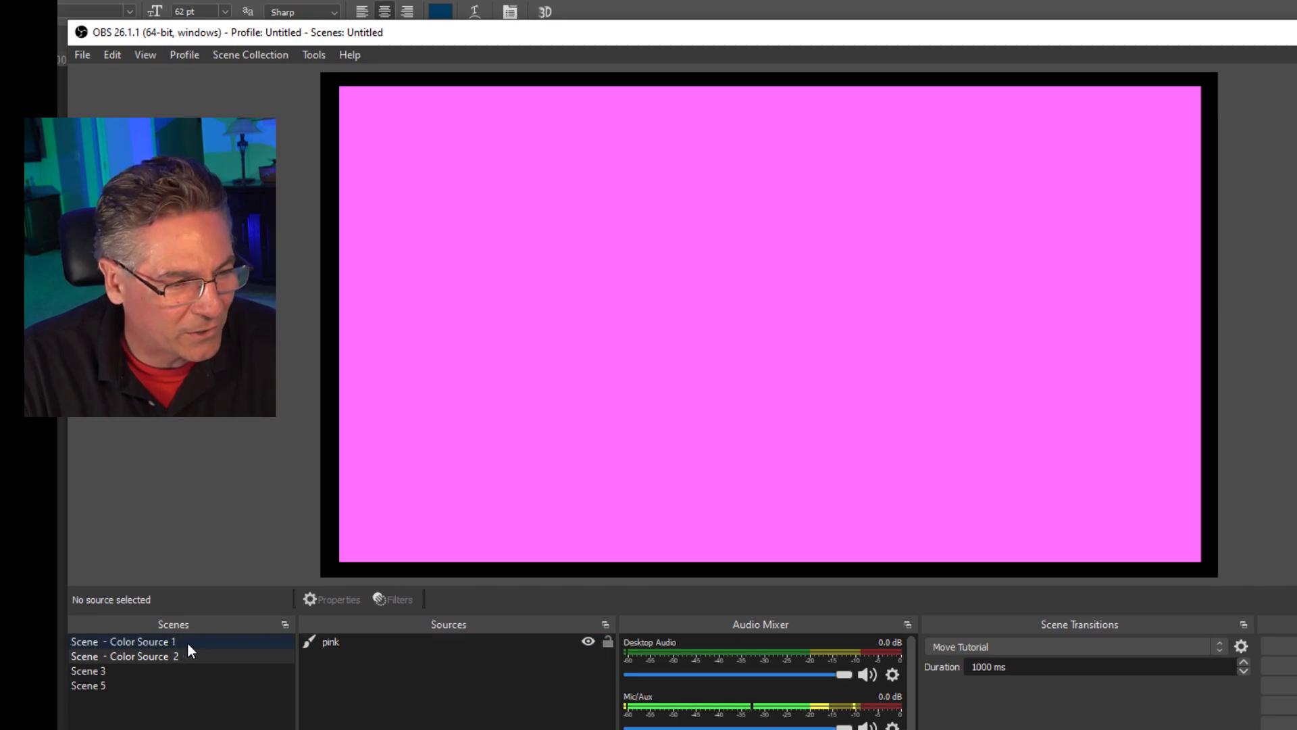
left_click(190, 647)
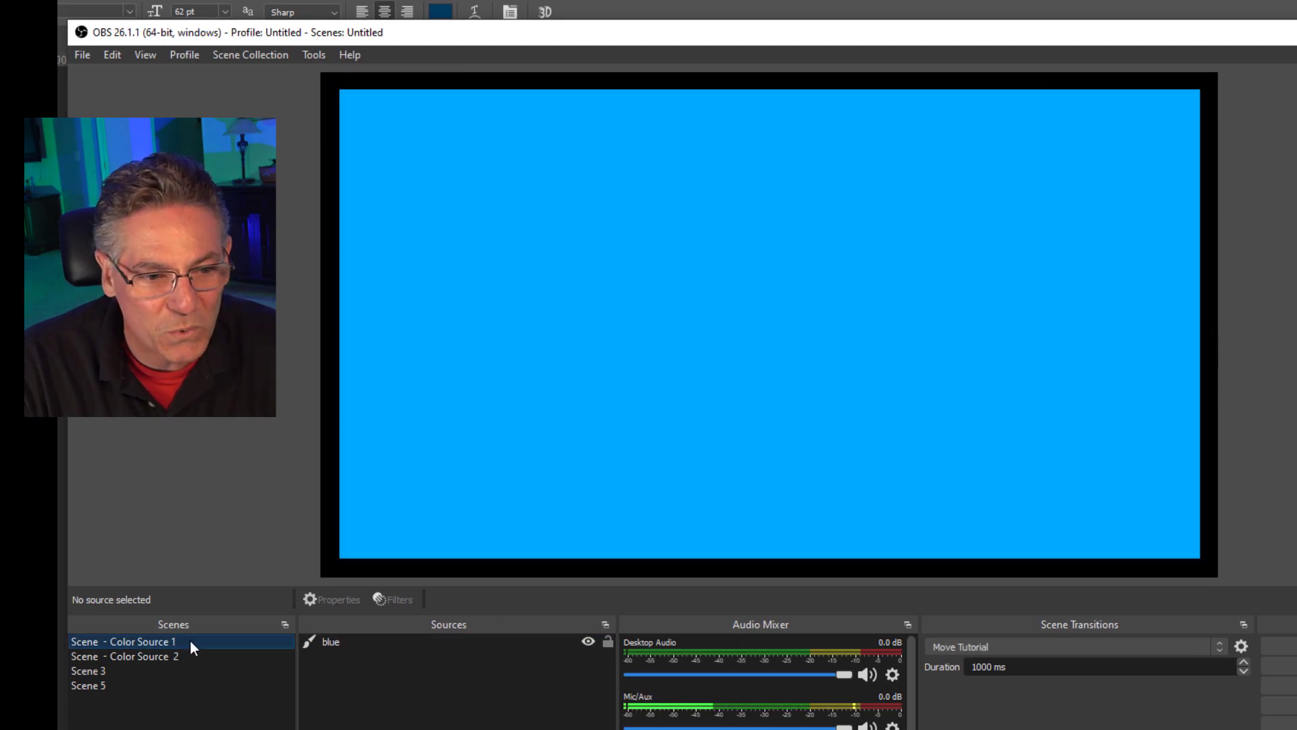
left_click(187, 655)
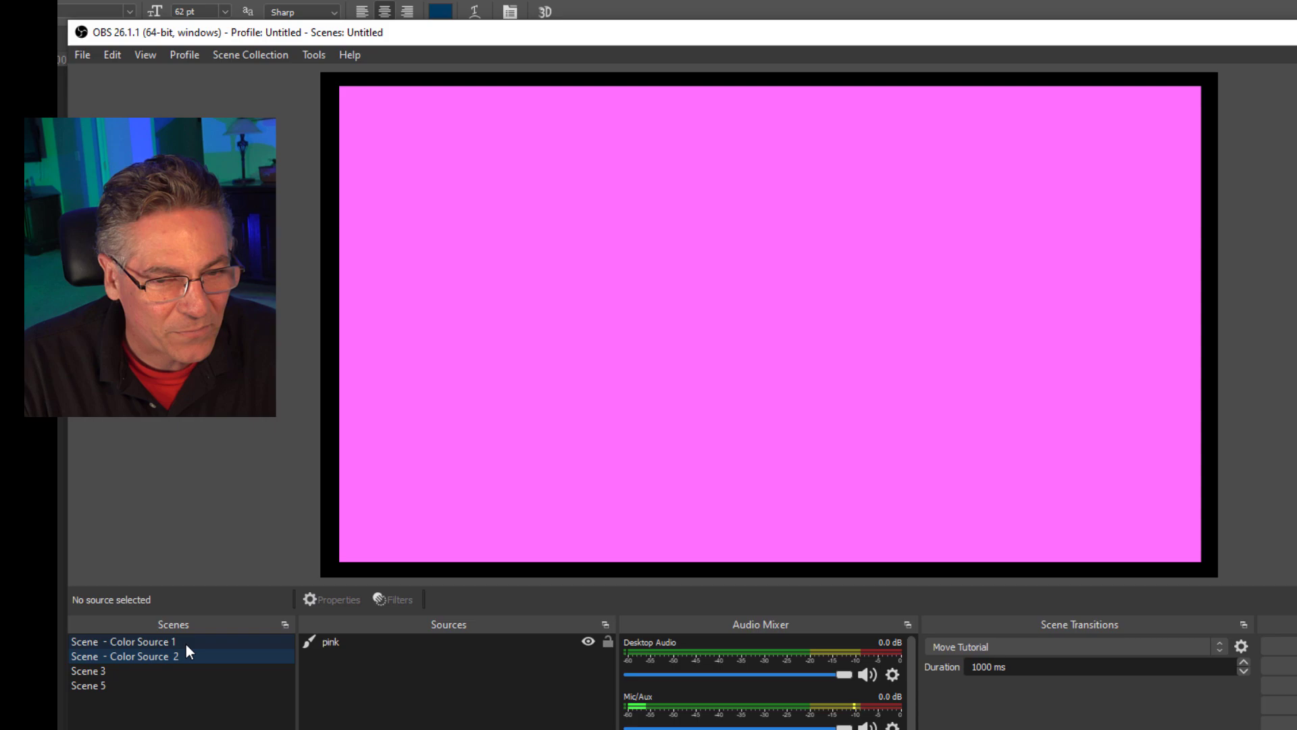
left_click(185, 643)
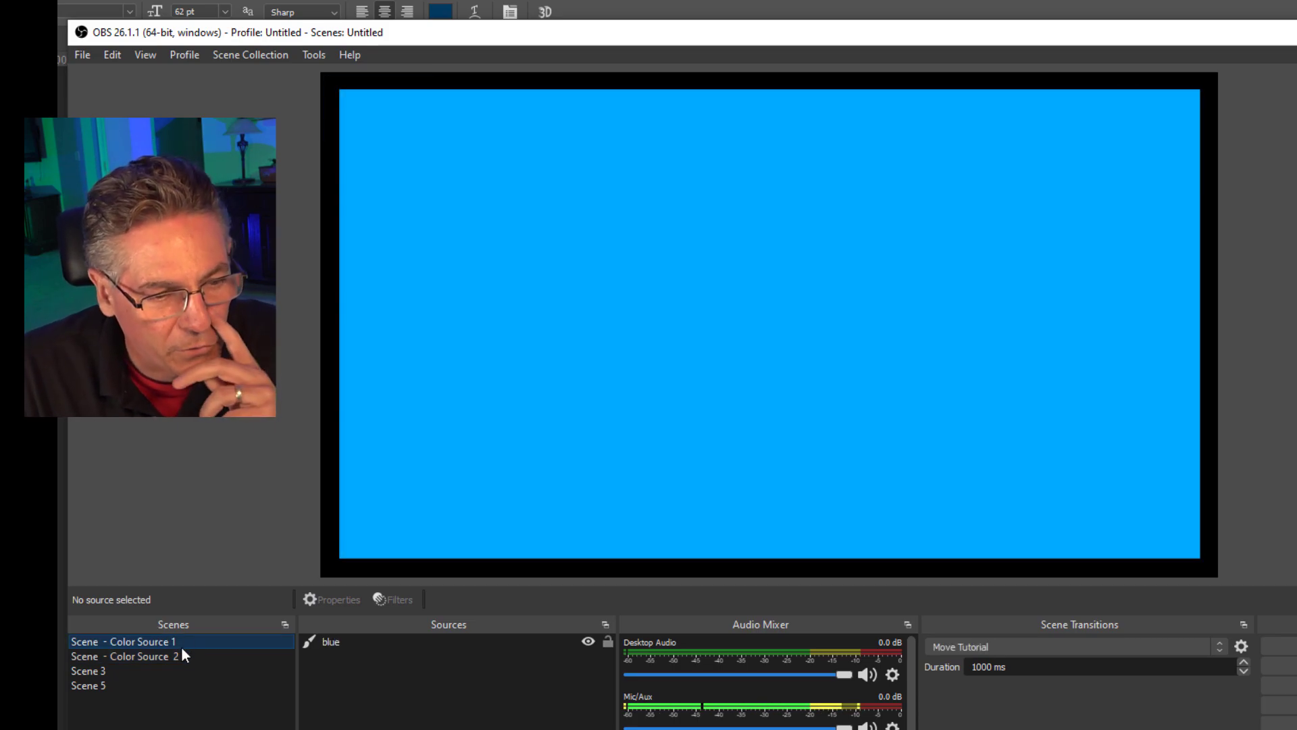
left_click(184, 654)
left_click(184, 639)
left_click(177, 652)
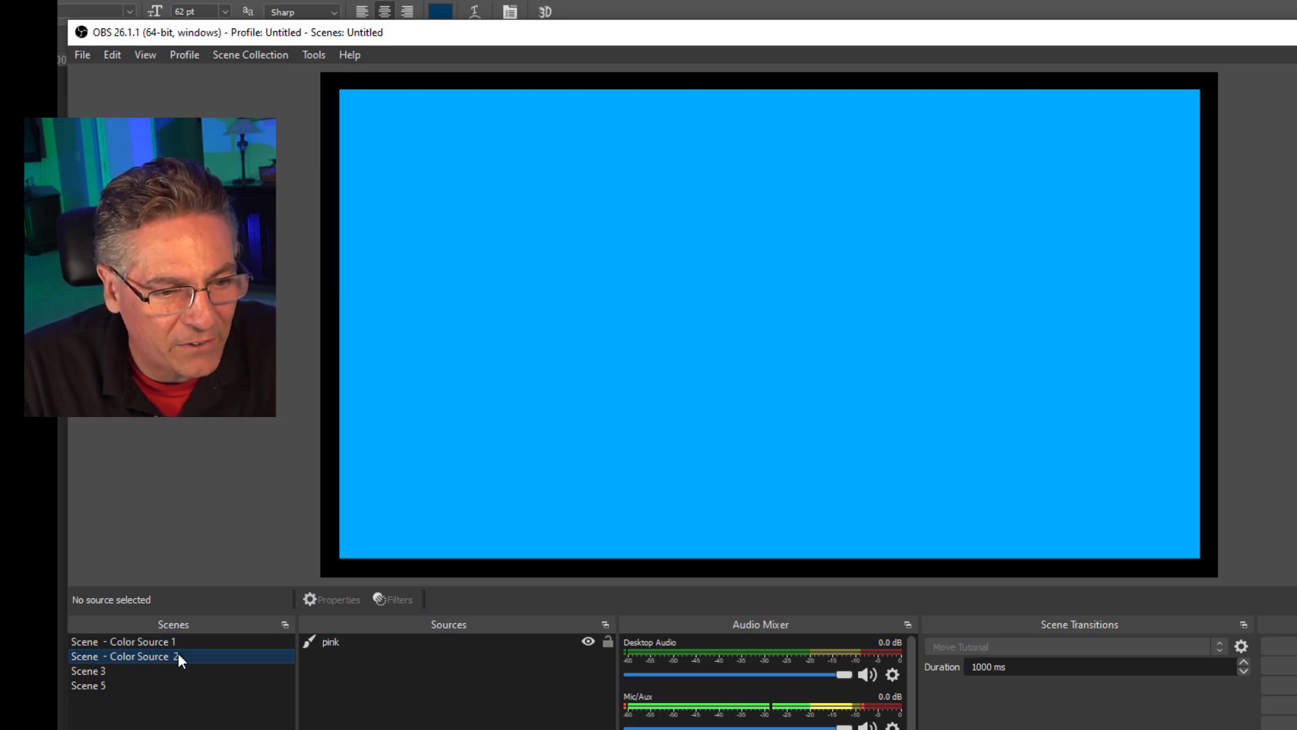
left_click(177, 637)
left_click(171, 656)
left_click(175, 642)
left_click(171, 652)
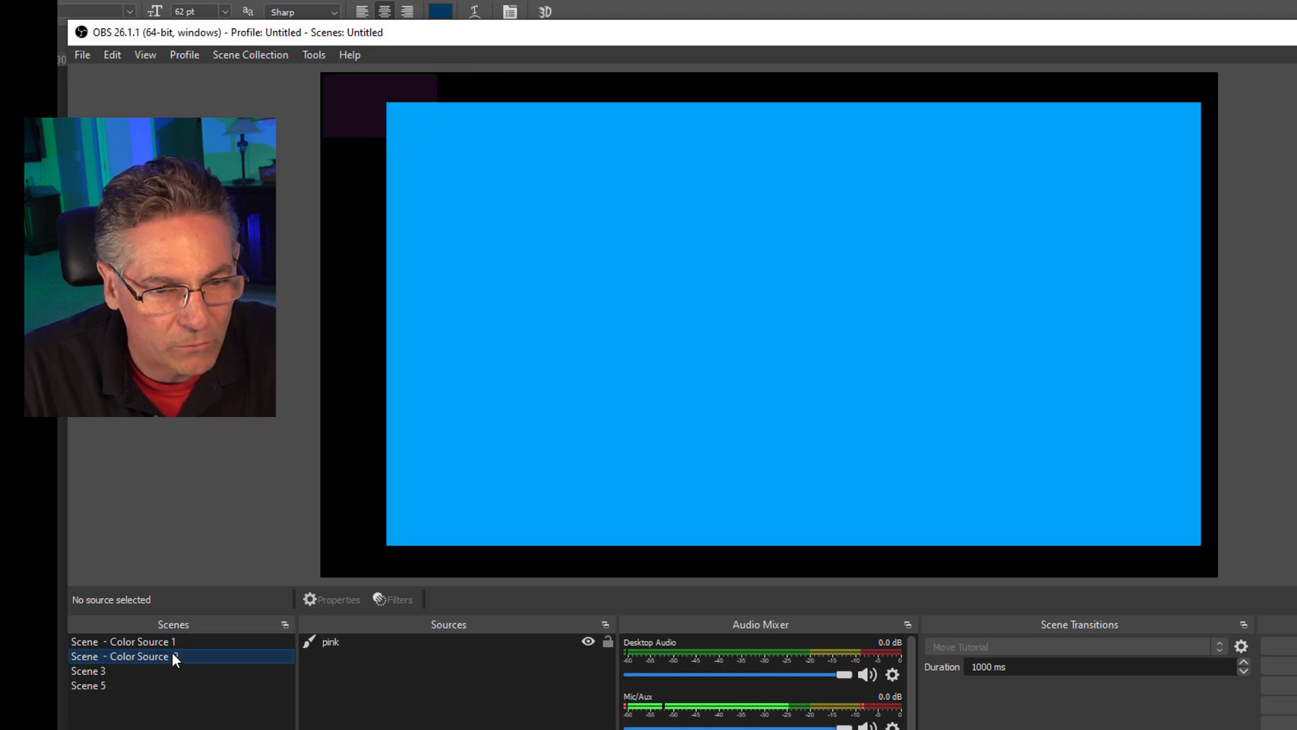
left_click(173, 639)
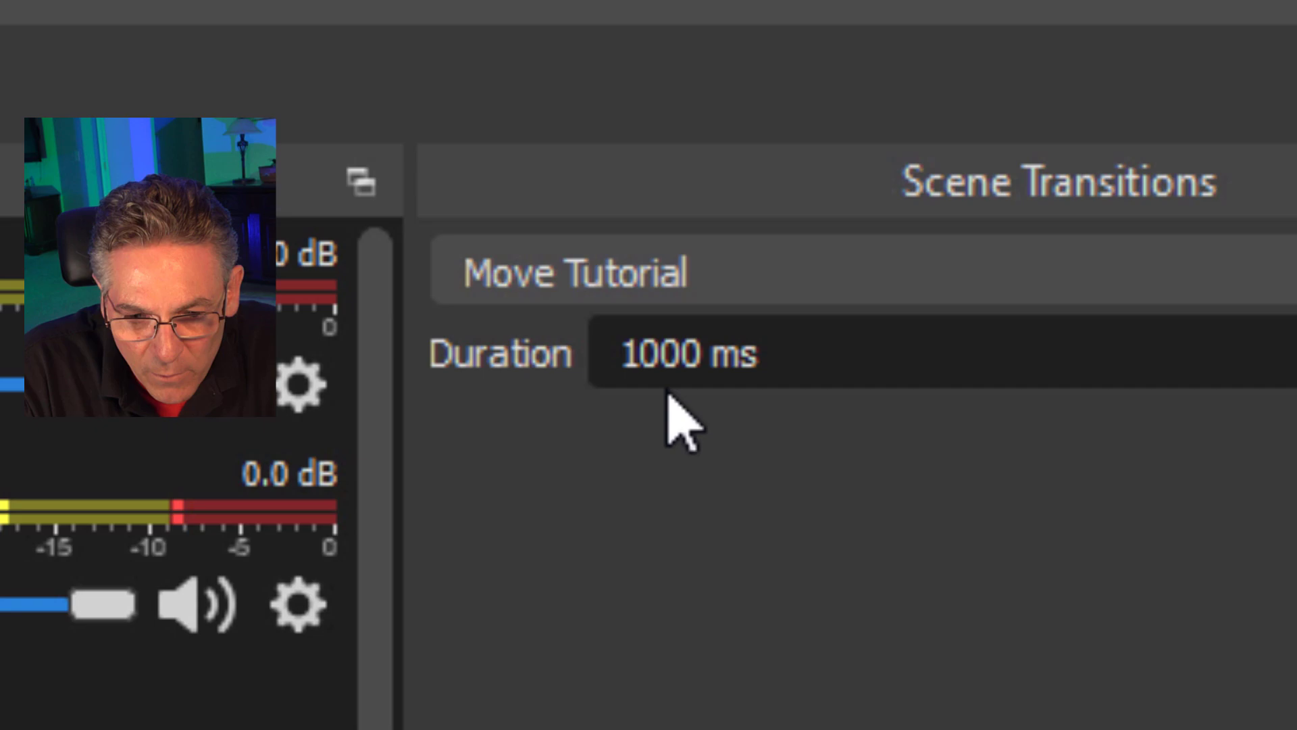
Set the transition duration to 350 ms and switch between Color Source 1 and 2 to test it.
double_click(672, 345)
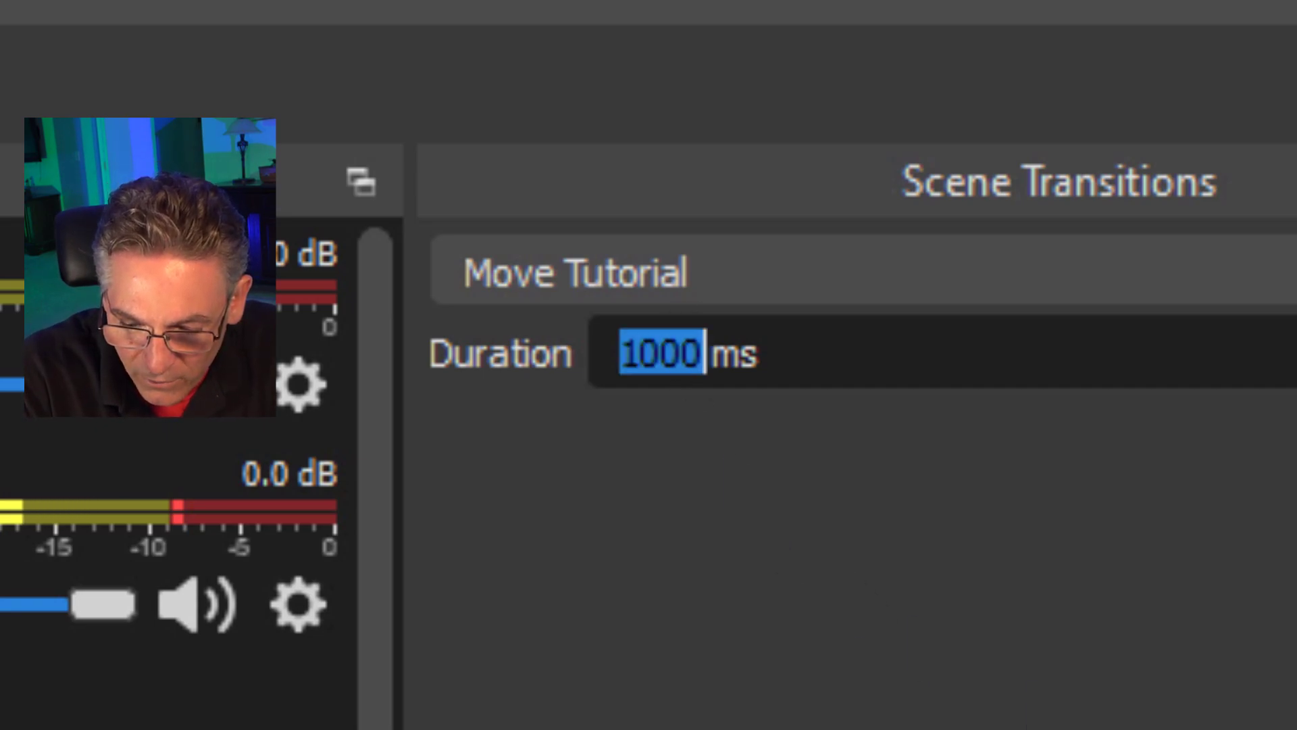
type("350")
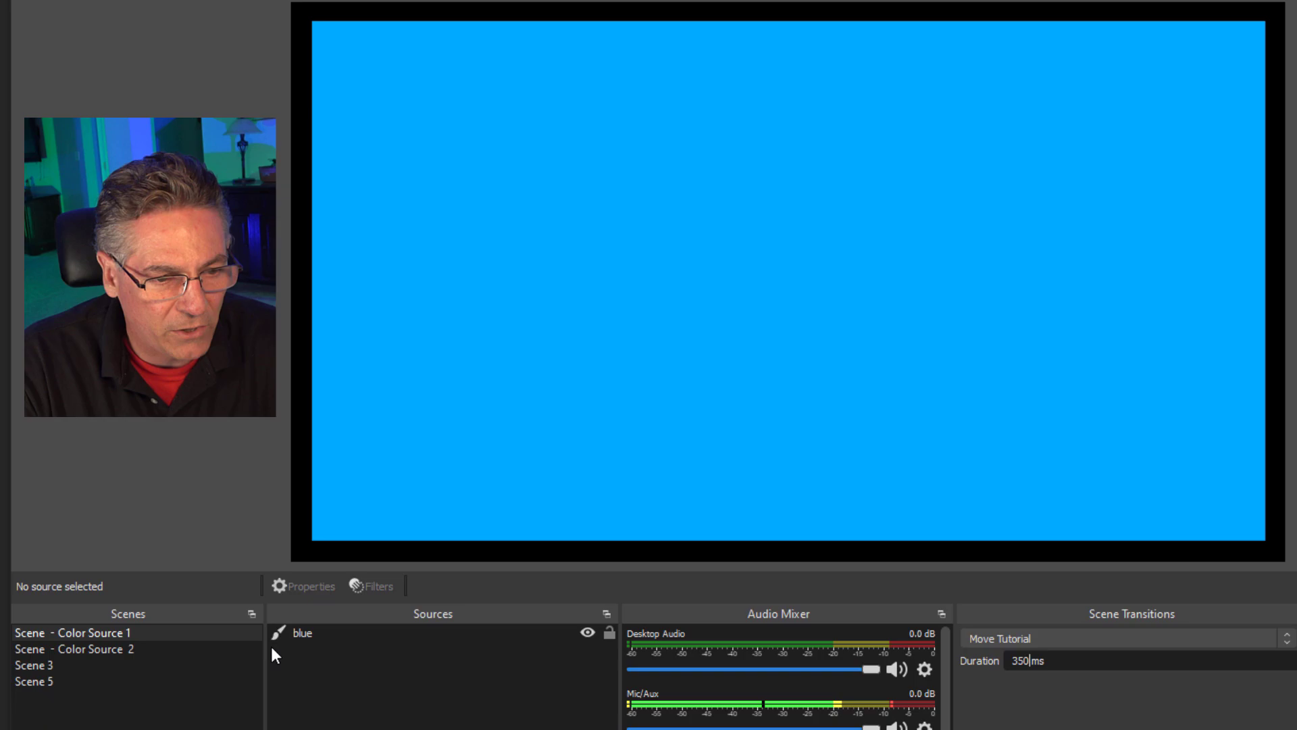
left_click(125, 648)
left_click(123, 633)
left_click(127, 653)
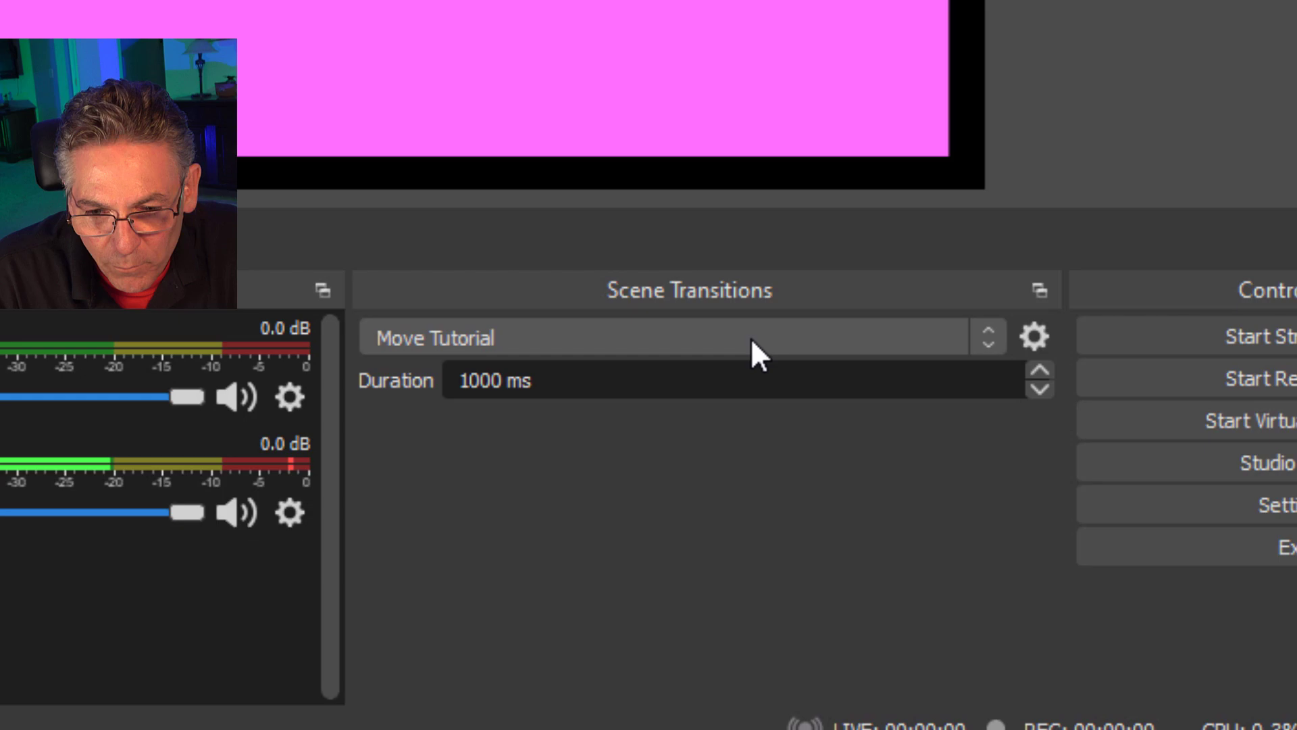
Add a new Move transition named 'Move - Two'.
left_click(946, 555)
left_click(714, 468)
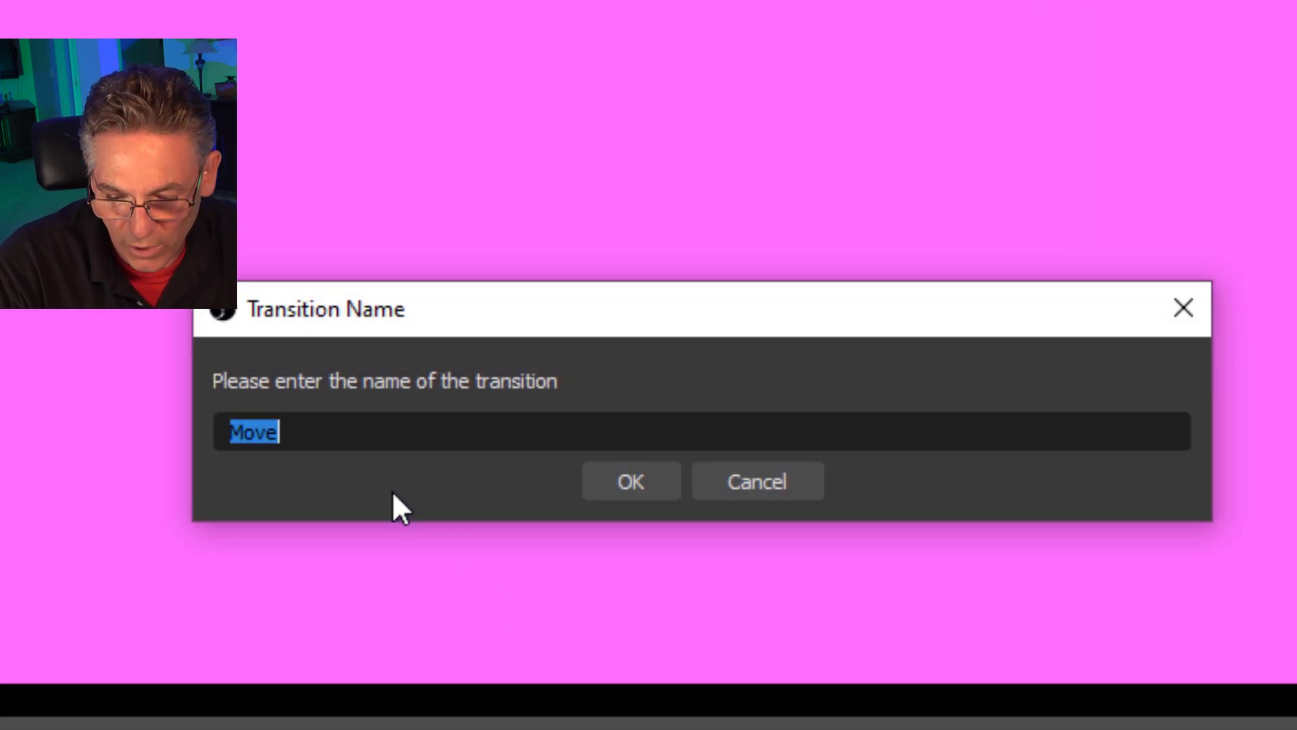
key("End")
type("- ")
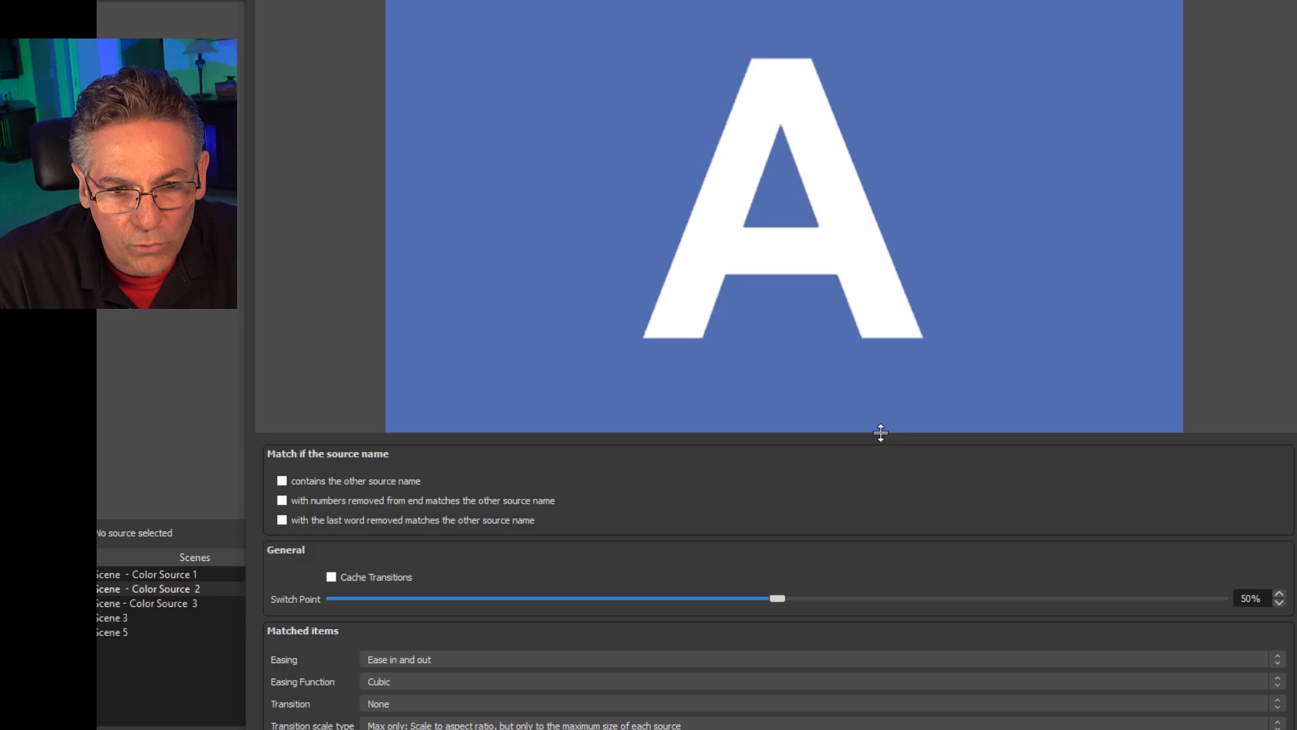
Set Quadratic easing for both appearing and disappearing items.
left_click_drag(881, 432, 892, 23)
scroll(881, 405, "down", 2)
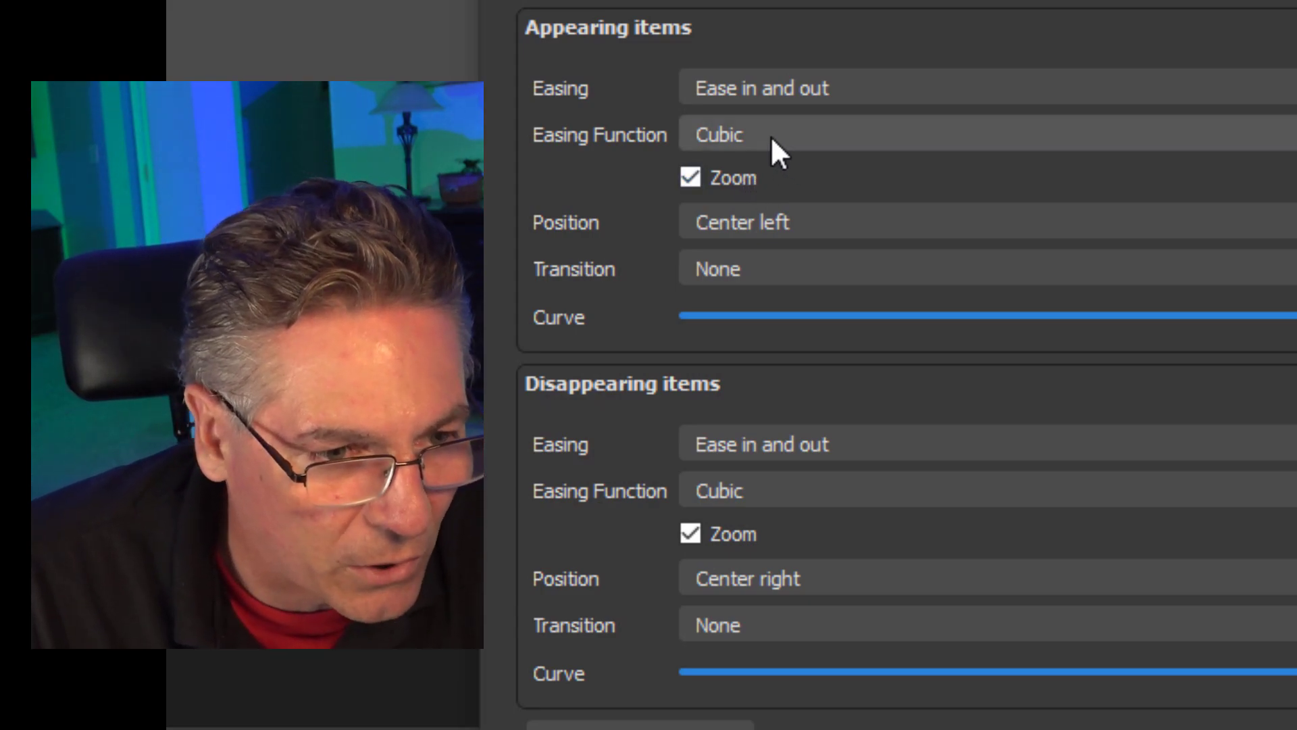
left_click(772, 134)
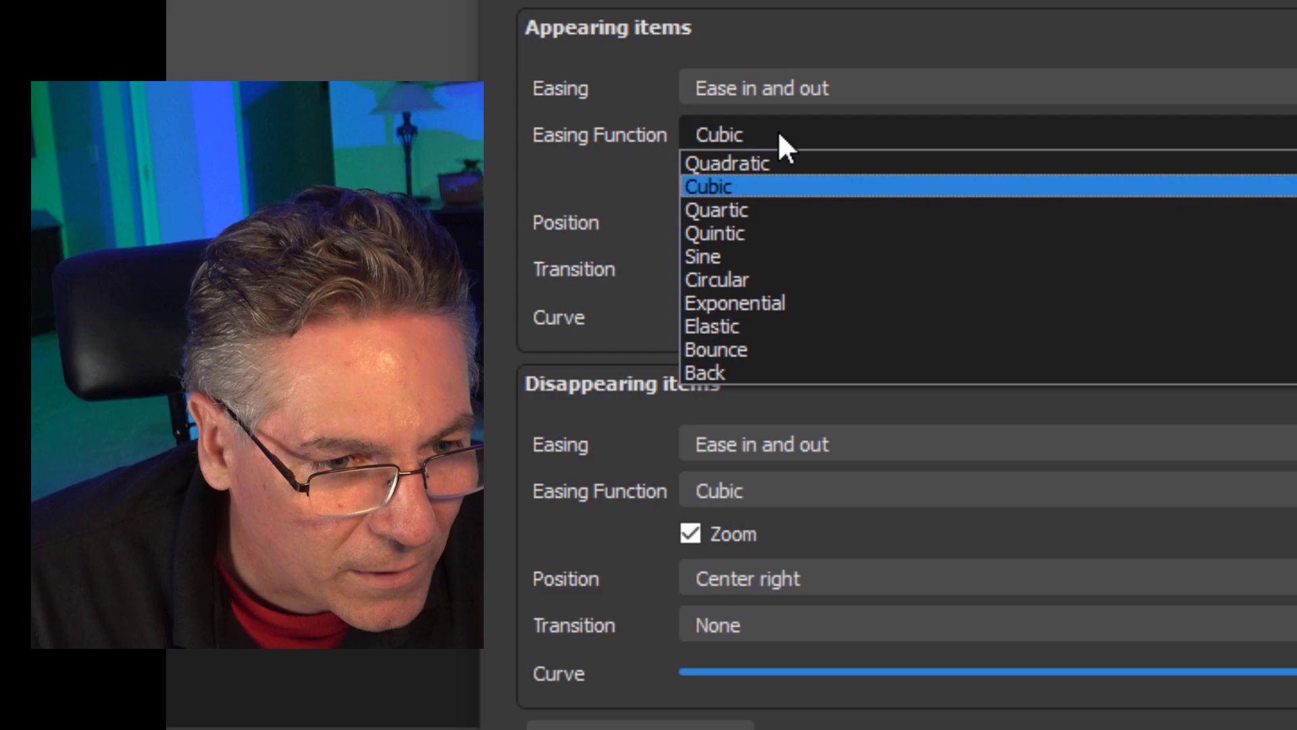
left_click(787, 162)
left_click(770, 489)
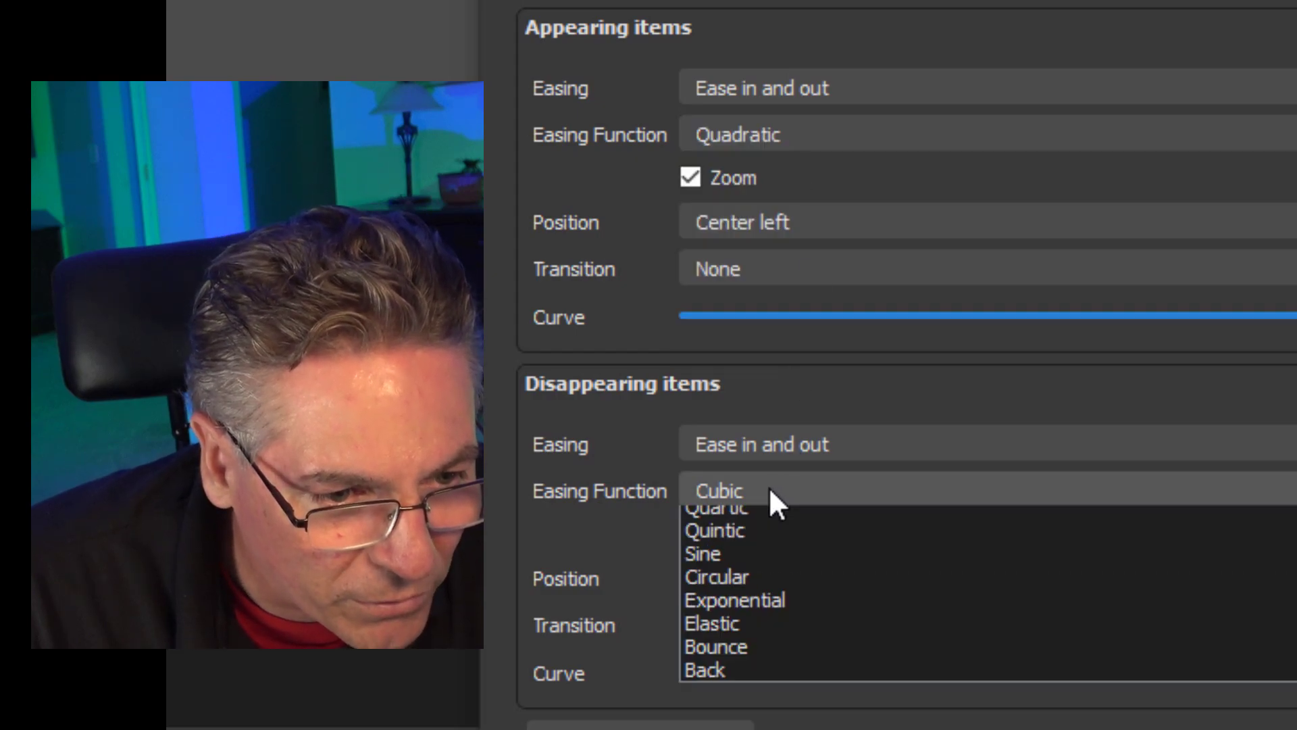
scroll(770, 513, "up", 1)
left_click(770, 524)
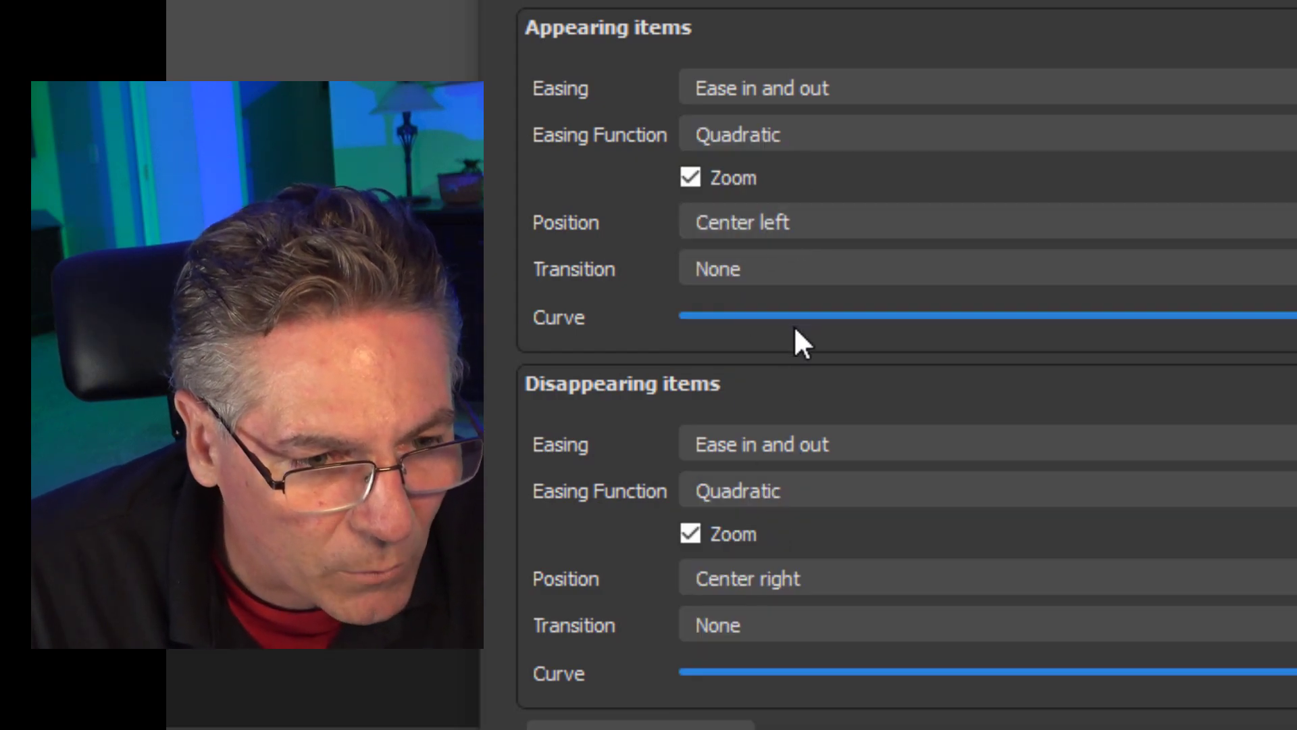
Make appearing and disappearing items use Bottom position, keeping both transitions at None.
left_click(792, 223)
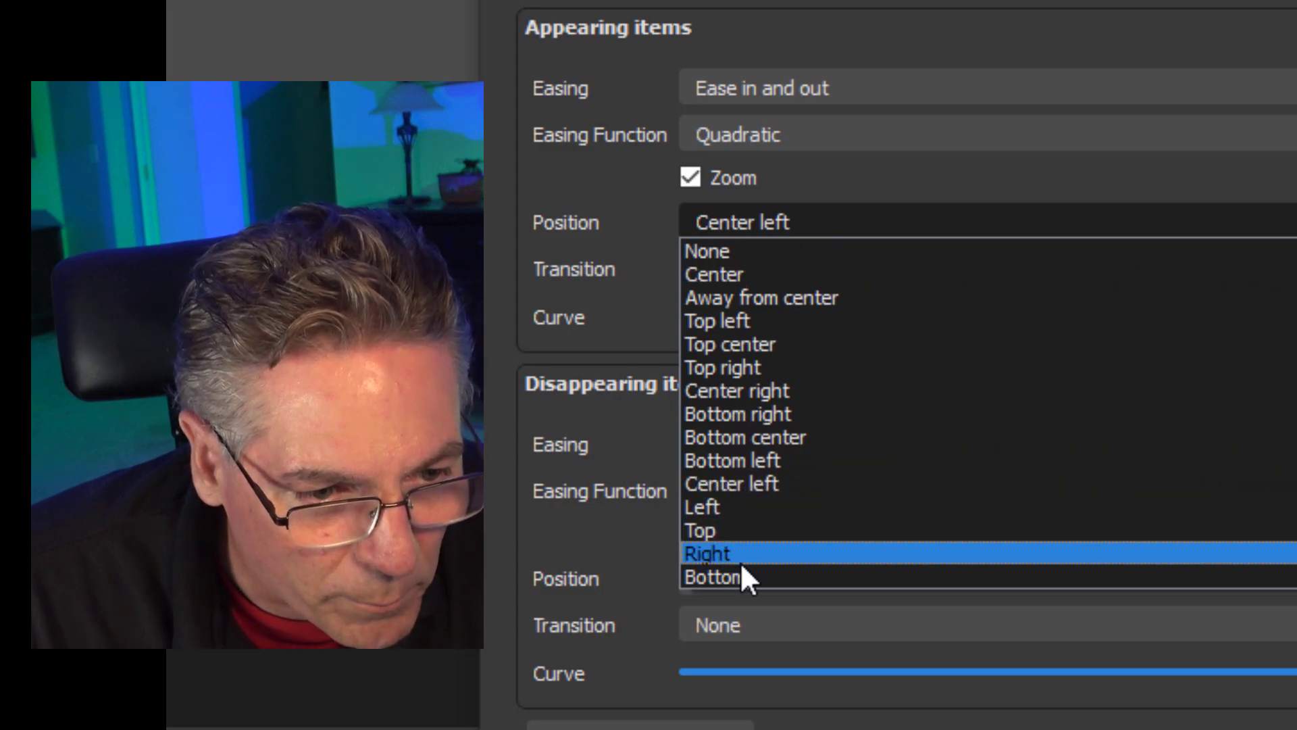
left_click(742, 571)
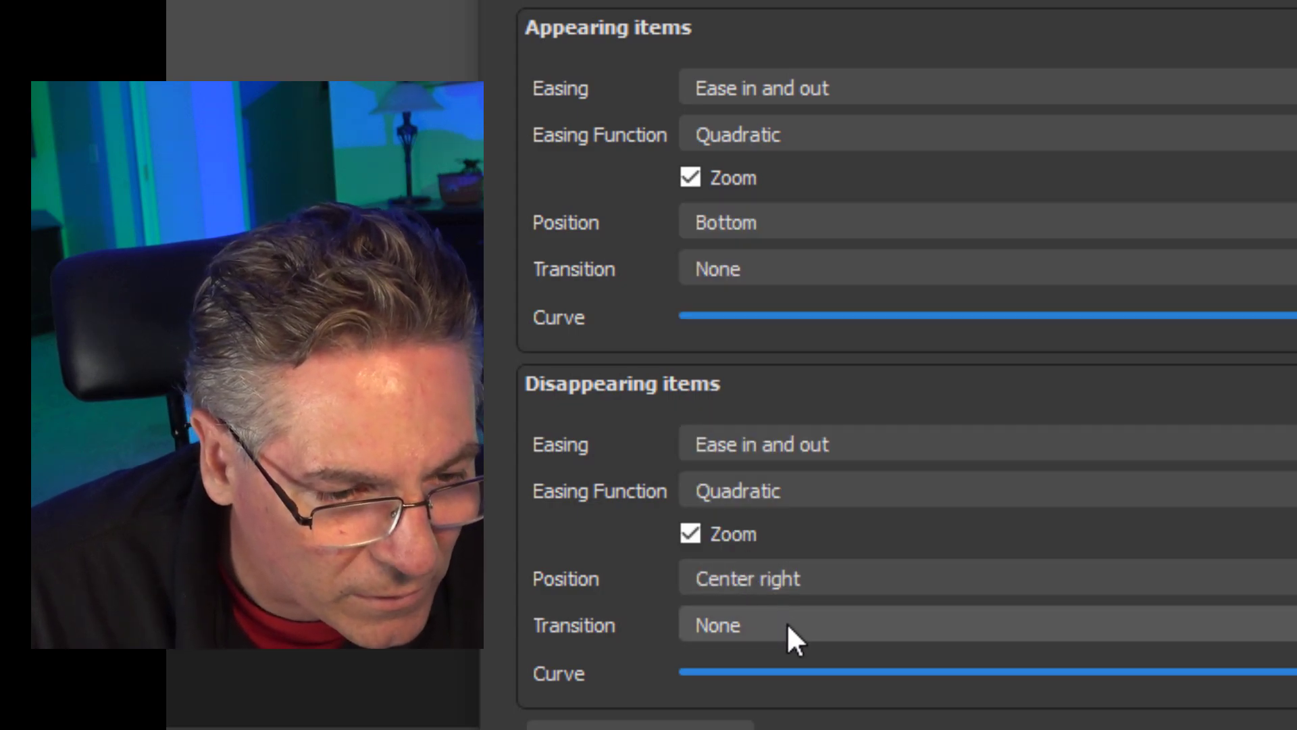
left_click(811, 586)
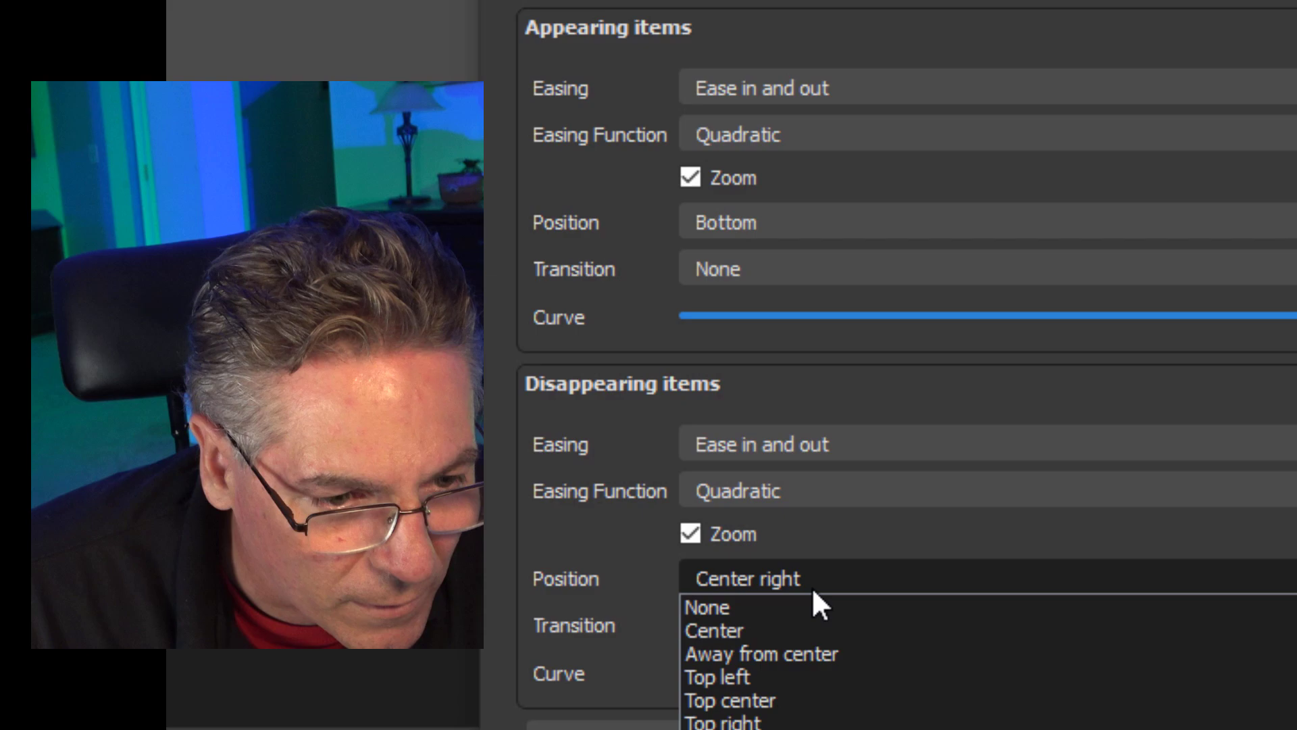
left_click(743, 726)
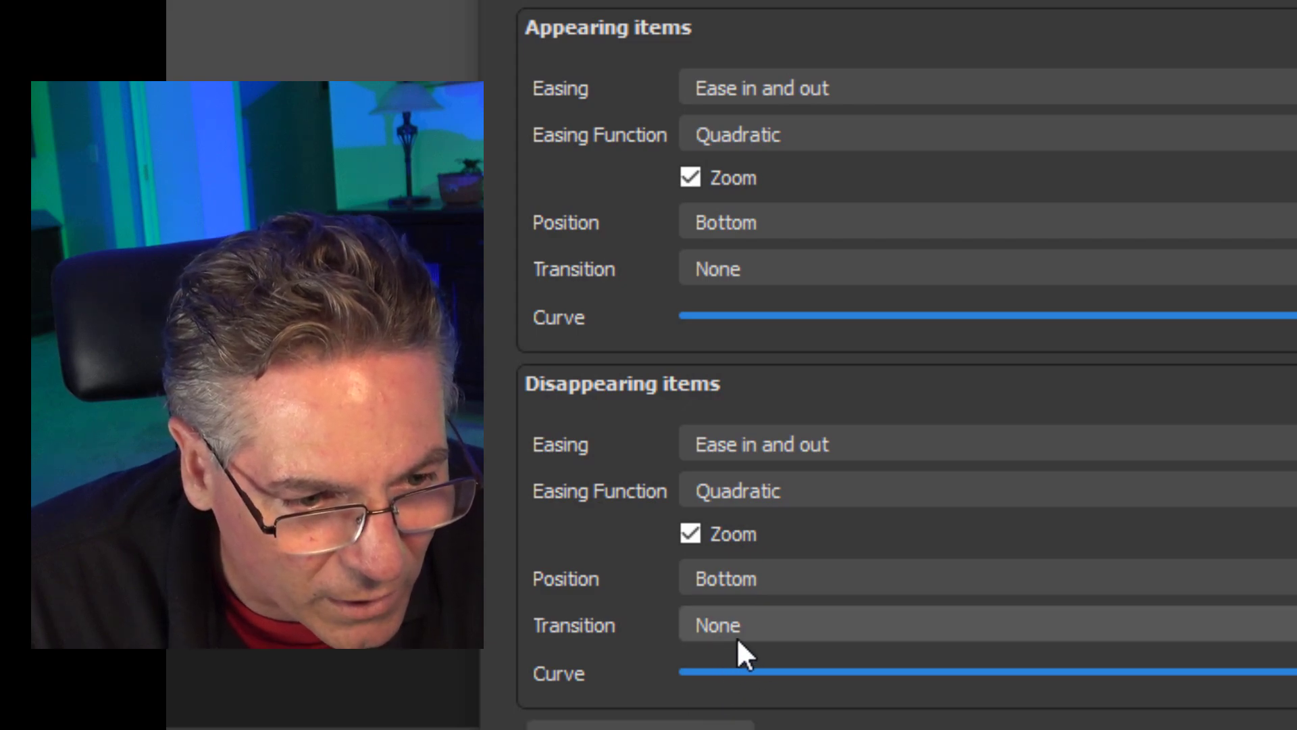
left_click(754, 629)
left_click(754, 630)
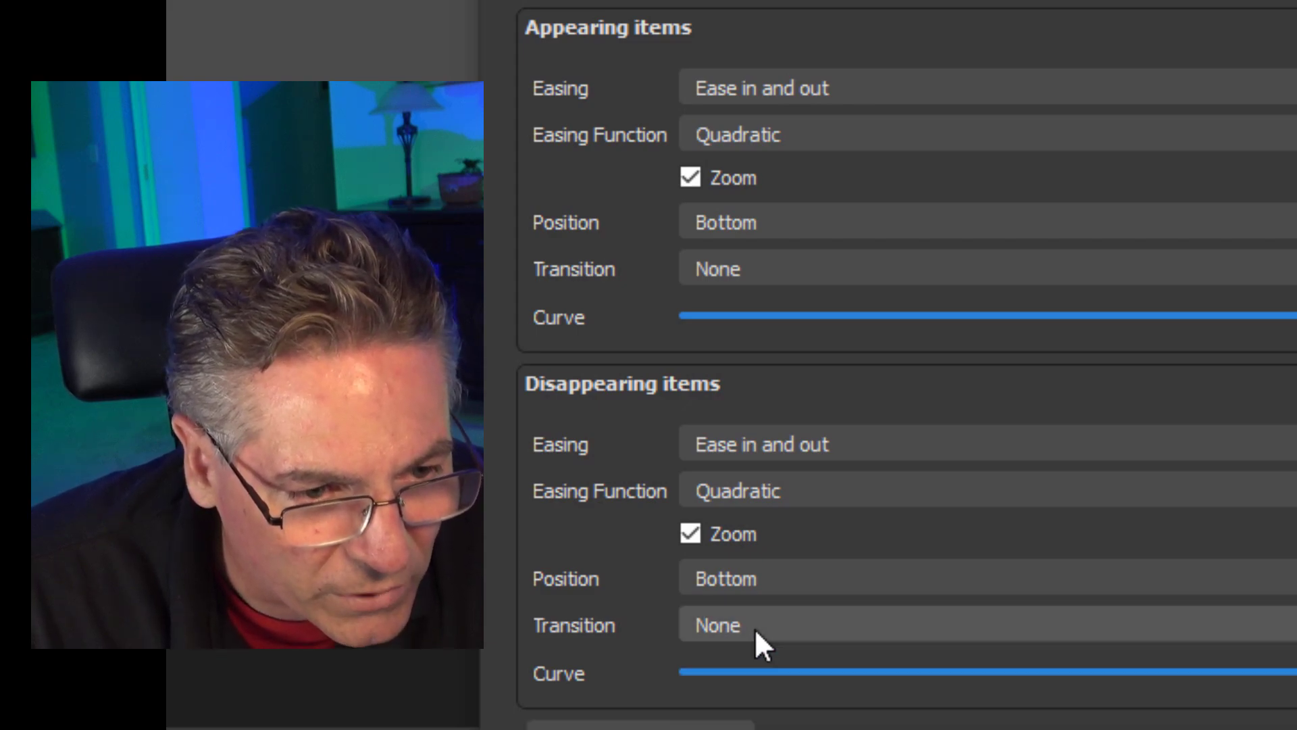
left_click(744, 269)
left_click(743, 269)
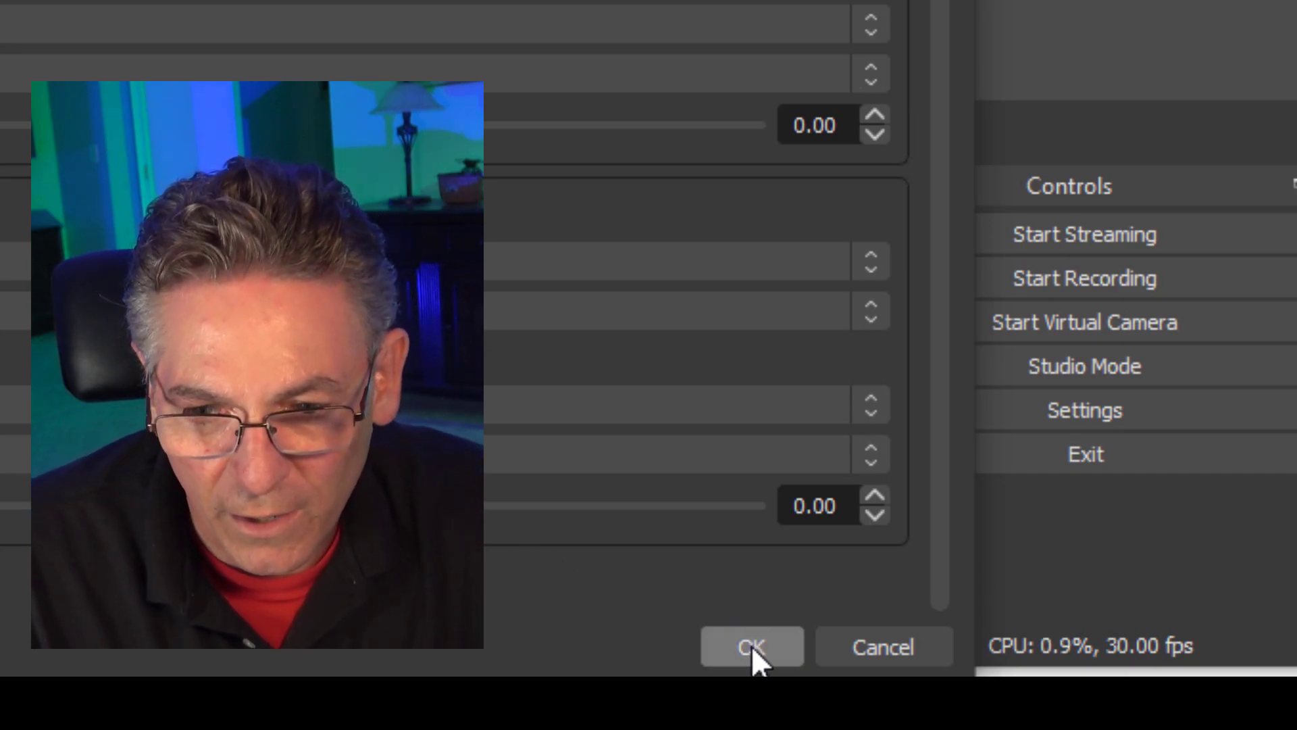
Save the Move - Two settings, then select Scene - Color Source 3 and open its Transition Override menu.
left_click(752, 646)
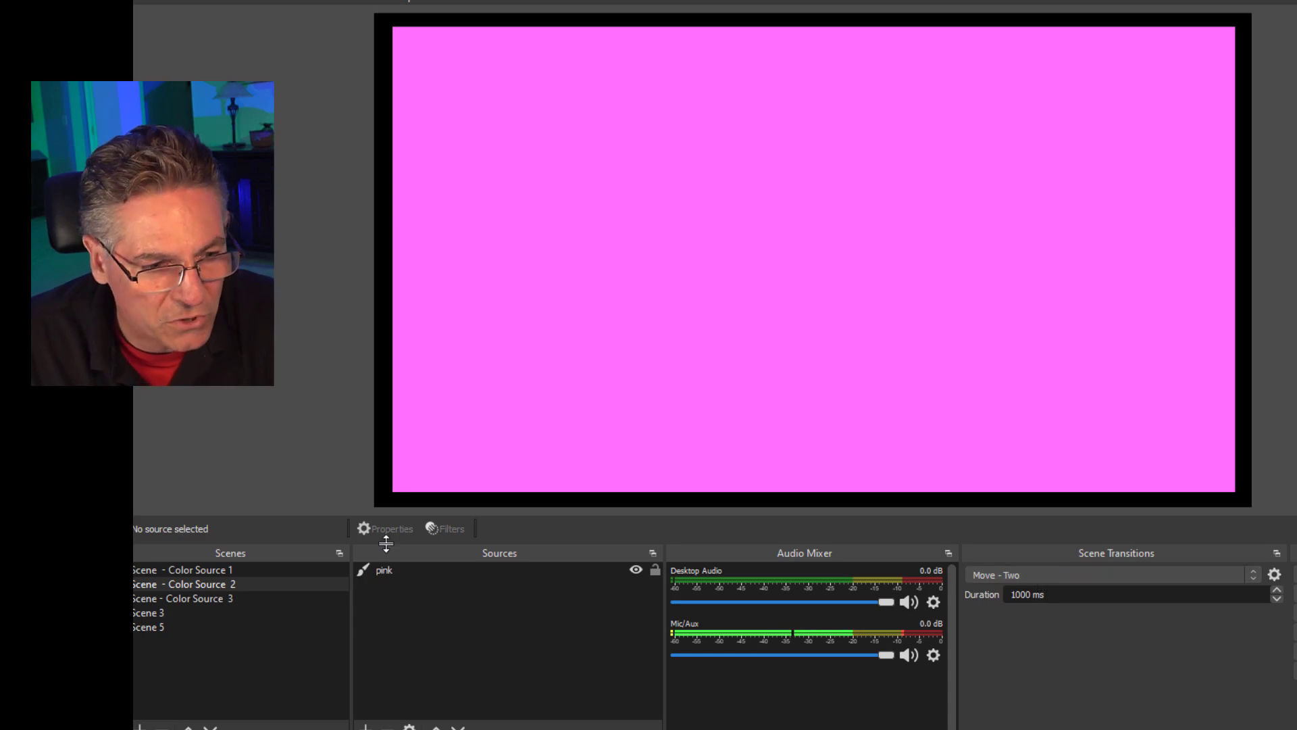
left_click(229, 599)
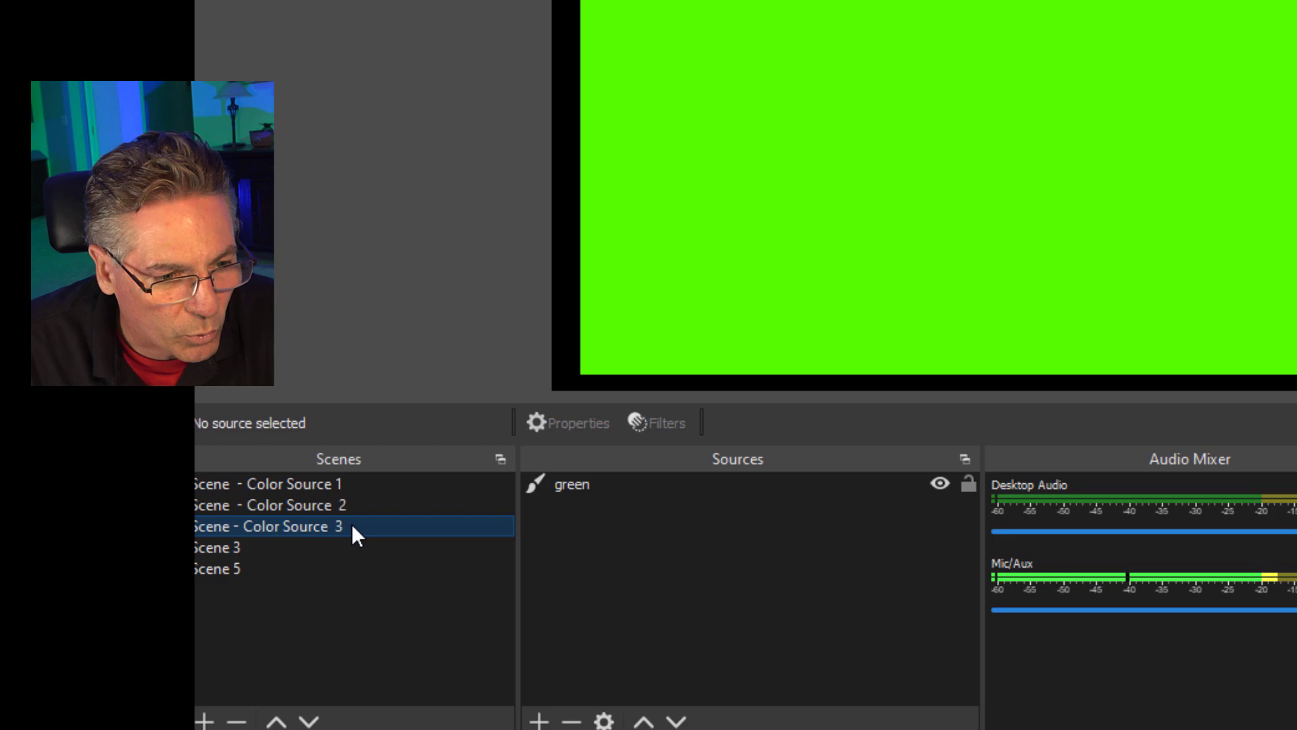
right_click(229, 599)
mouse_move(676, 316)
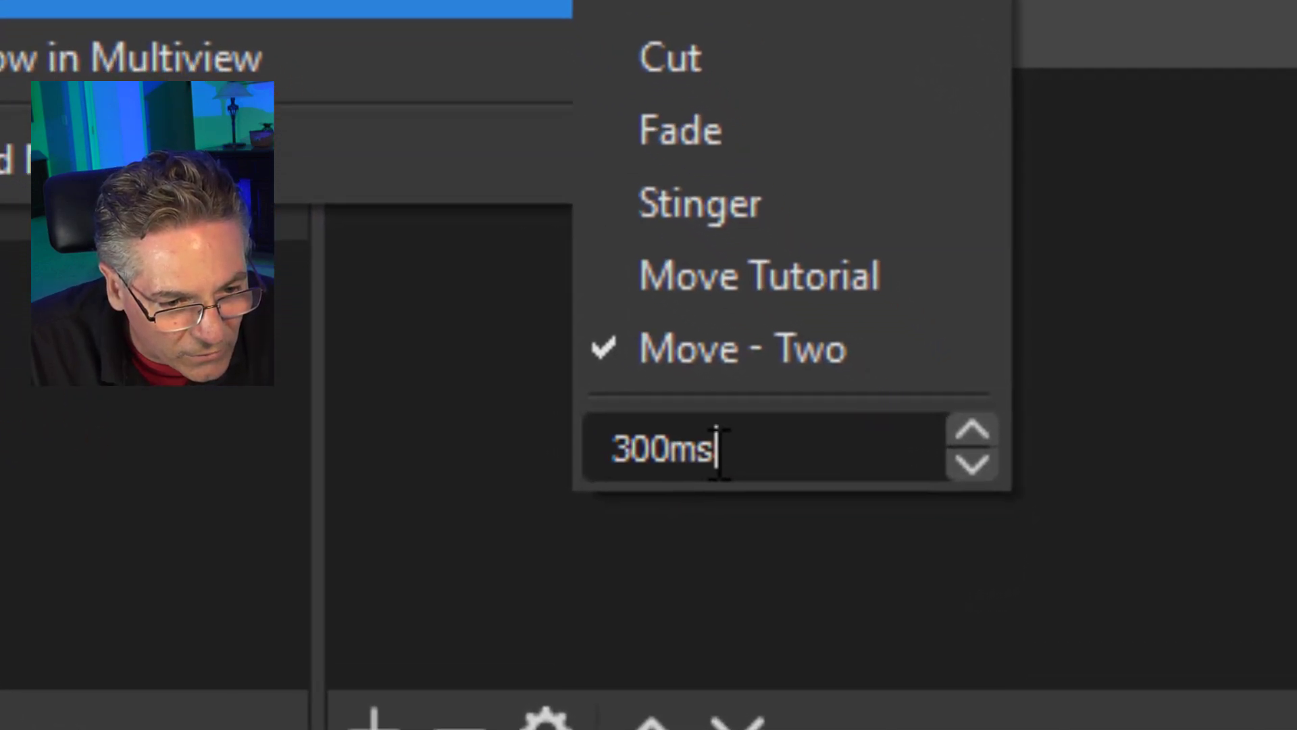
Raise the scene's Move - Two override duration from 300 ms to 1000 ms.
left_click_drag(948, 561, 886, 560)
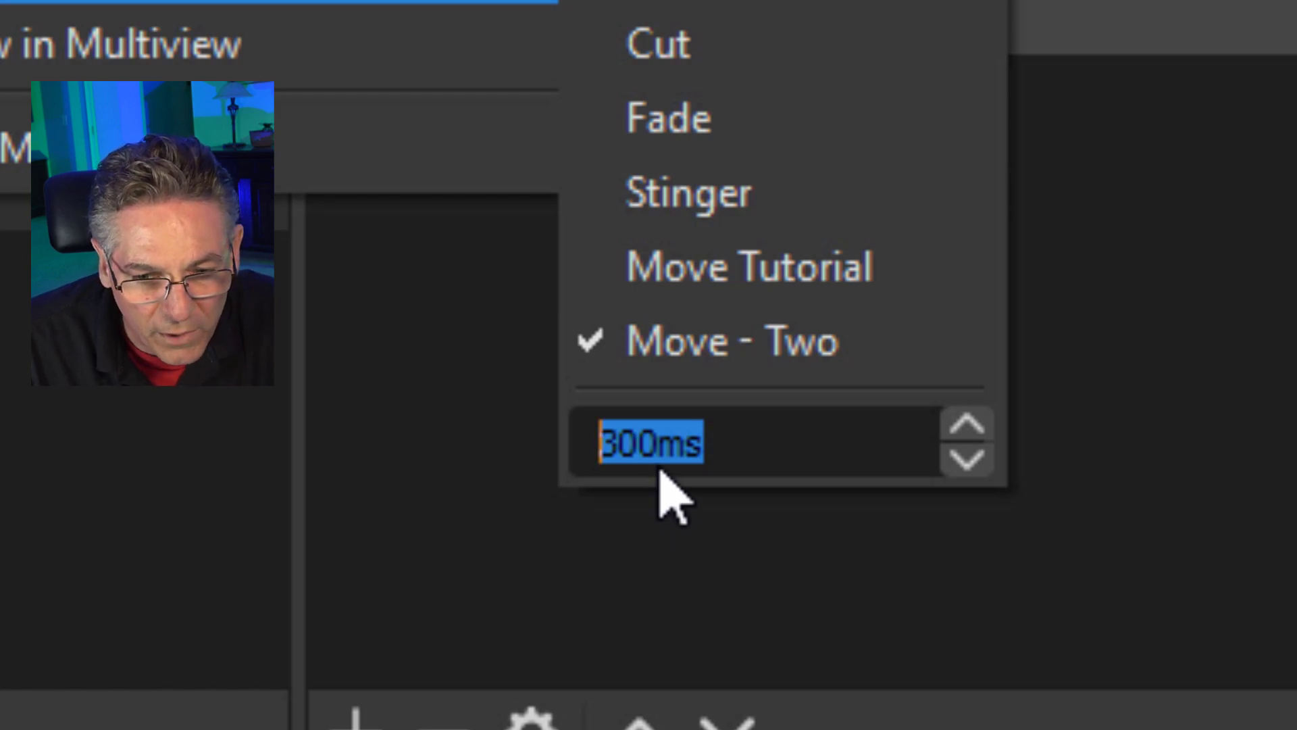
left_click(621, 444)
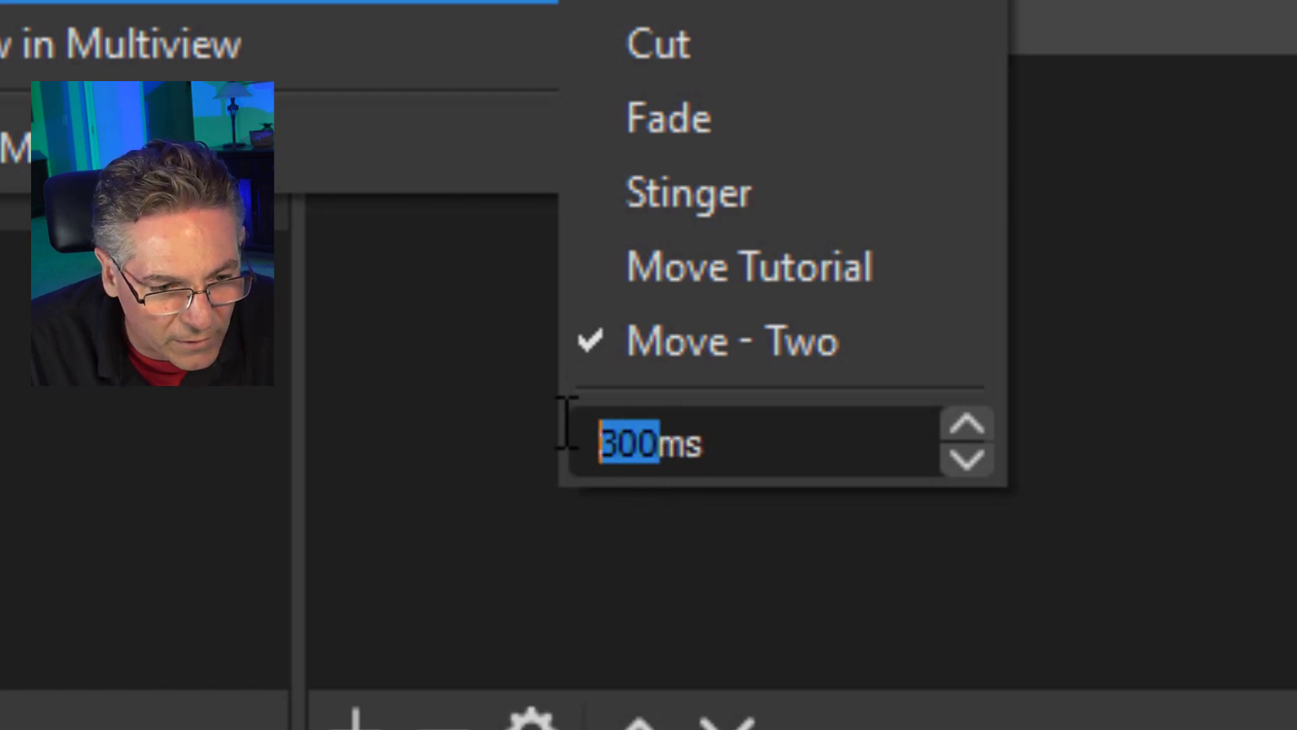
left_click(673, 539)
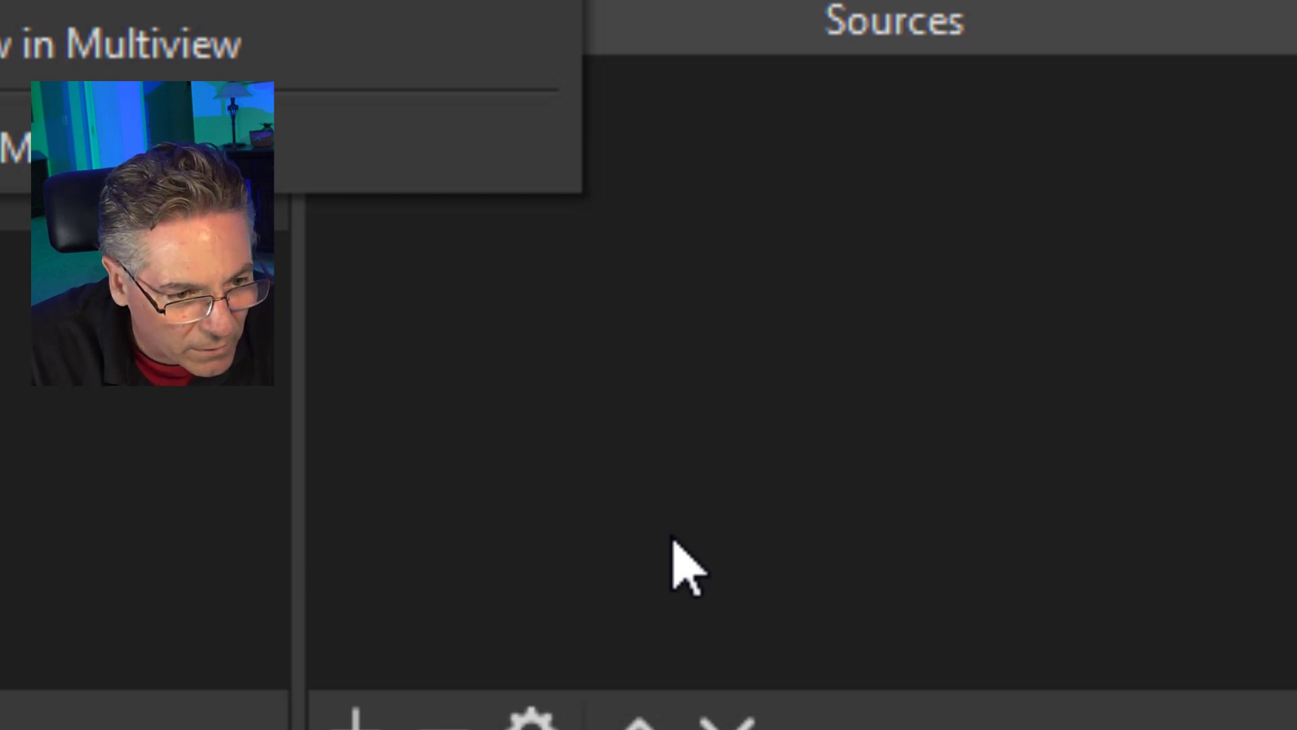
mouse_move(506, 3)
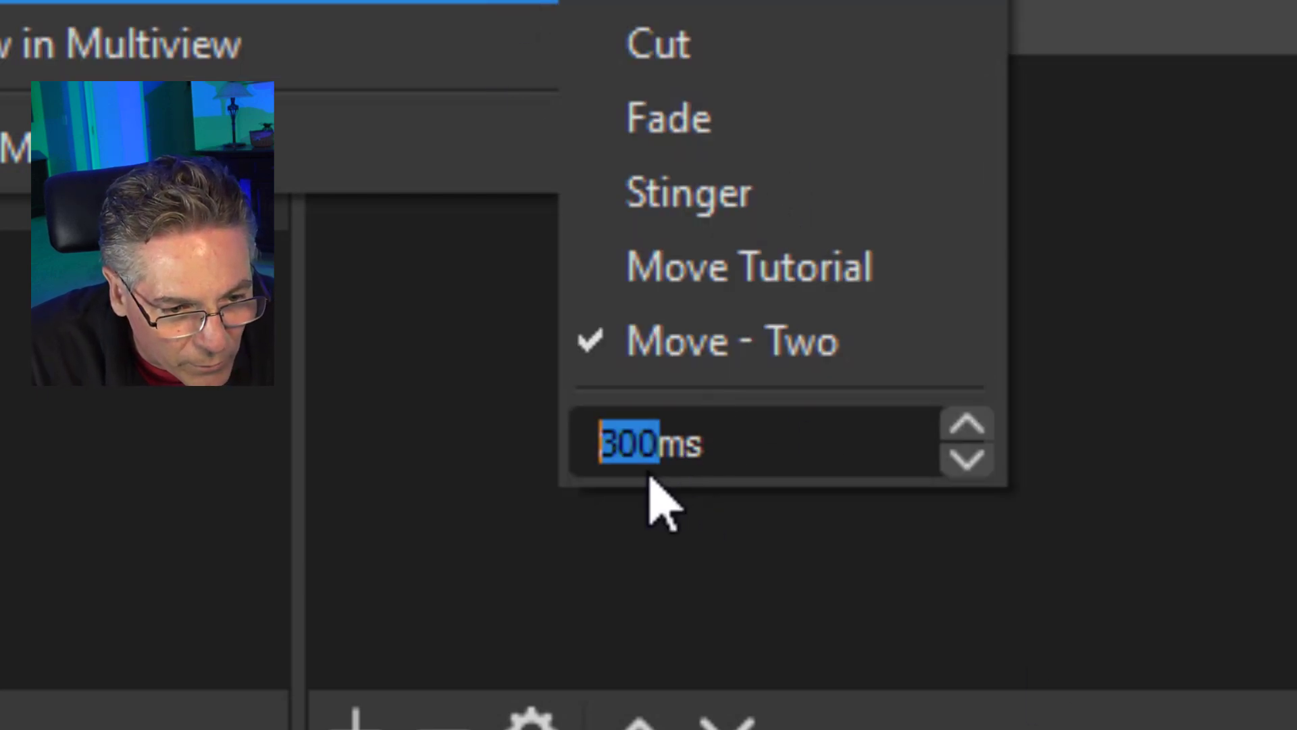
left_click(967, 425)
left_click(972, 424)
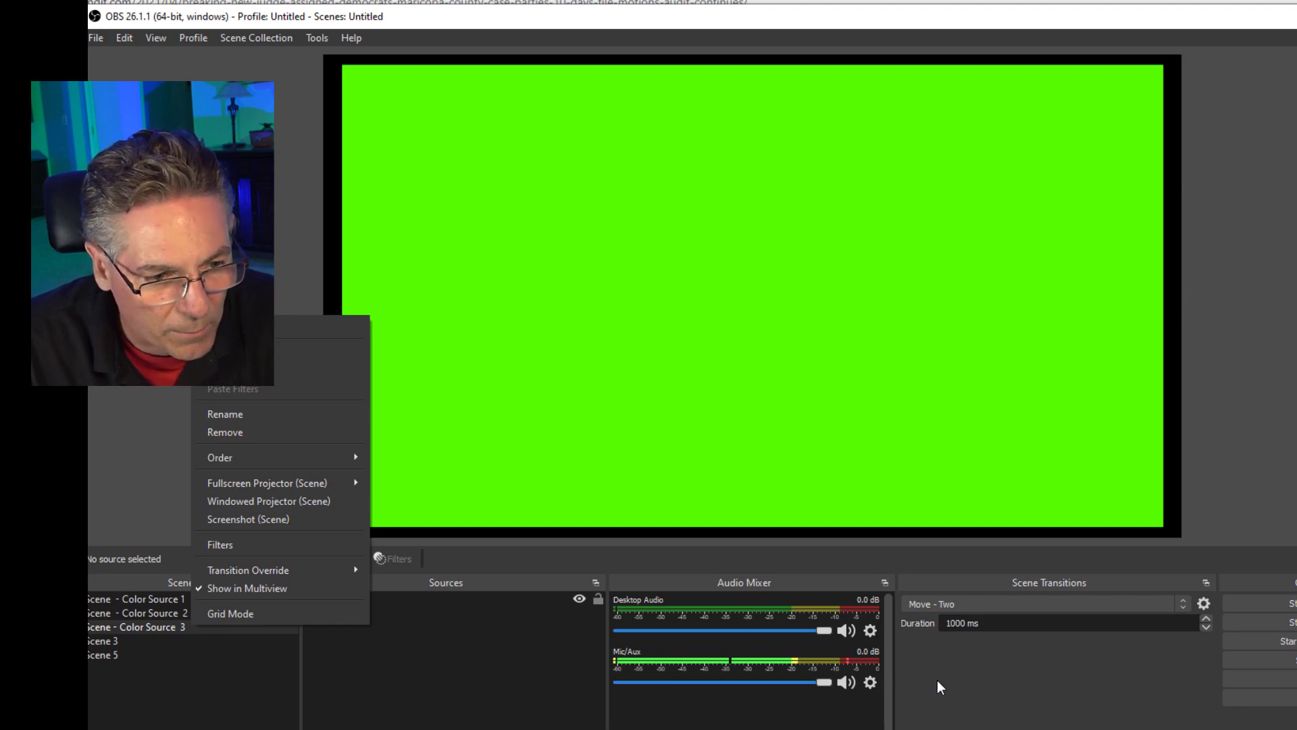
Switch through Color Source 2 and 3, then make Move Tutorial the active scene transition.
left_click(156, 612)
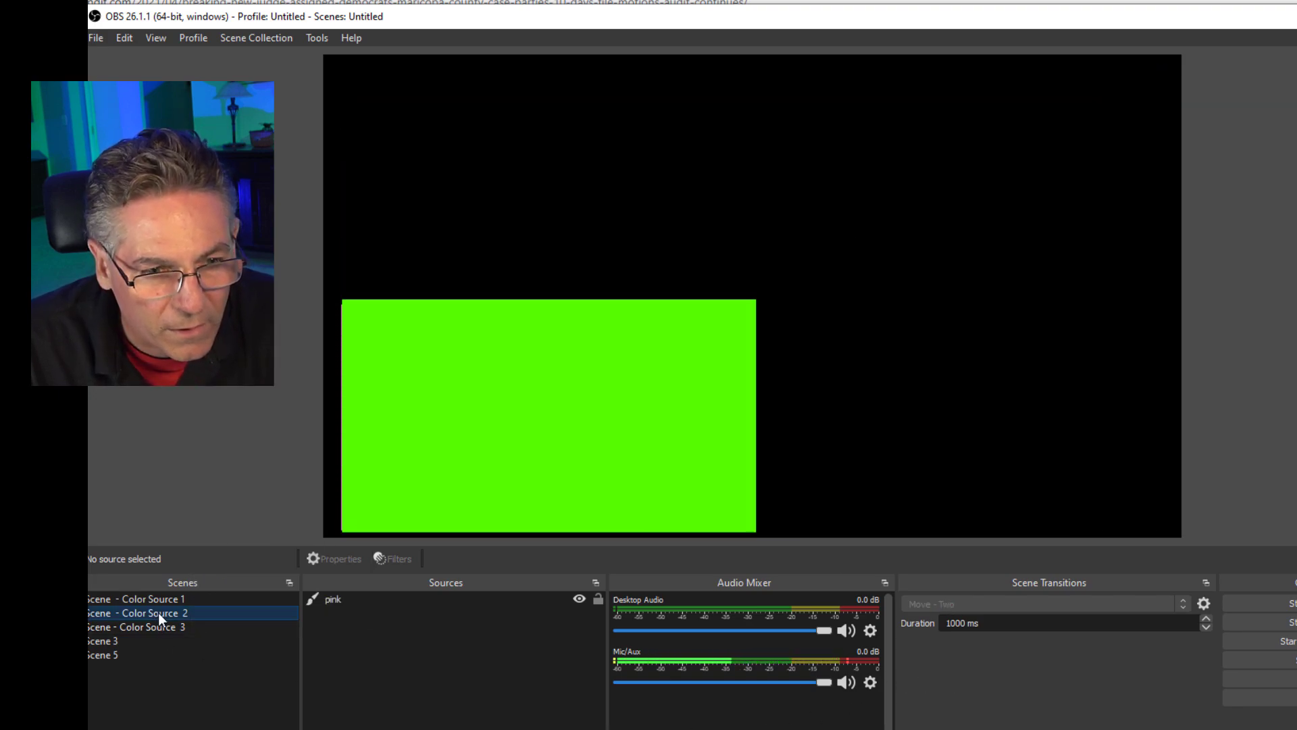
left_click(164, 627)
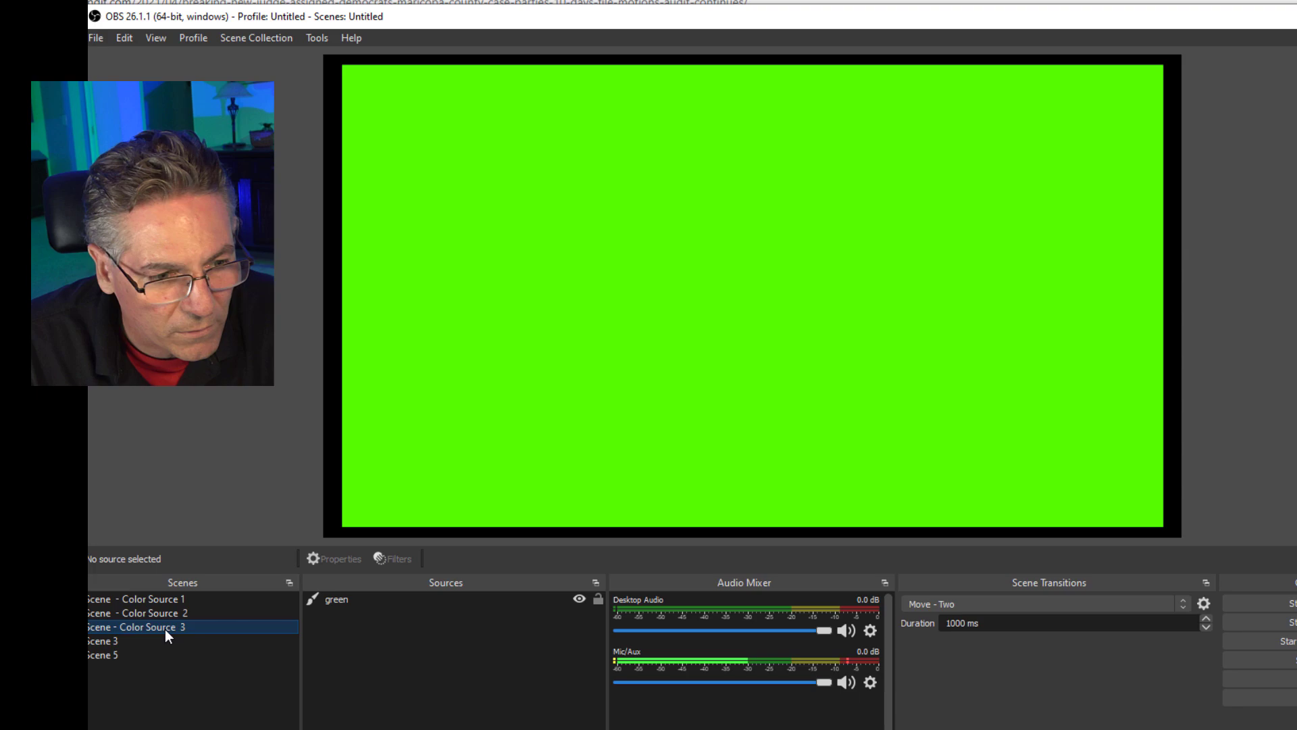
left_click(998, 605)
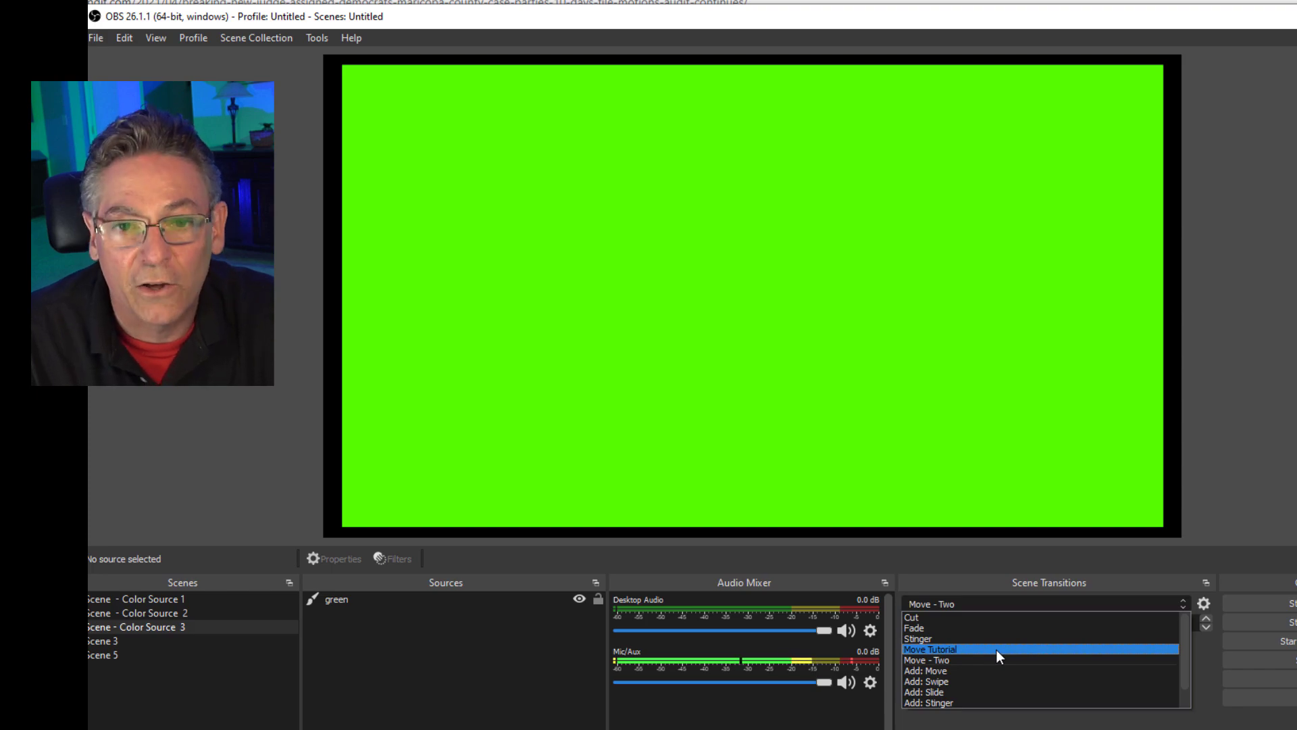
left_click(996, 650)
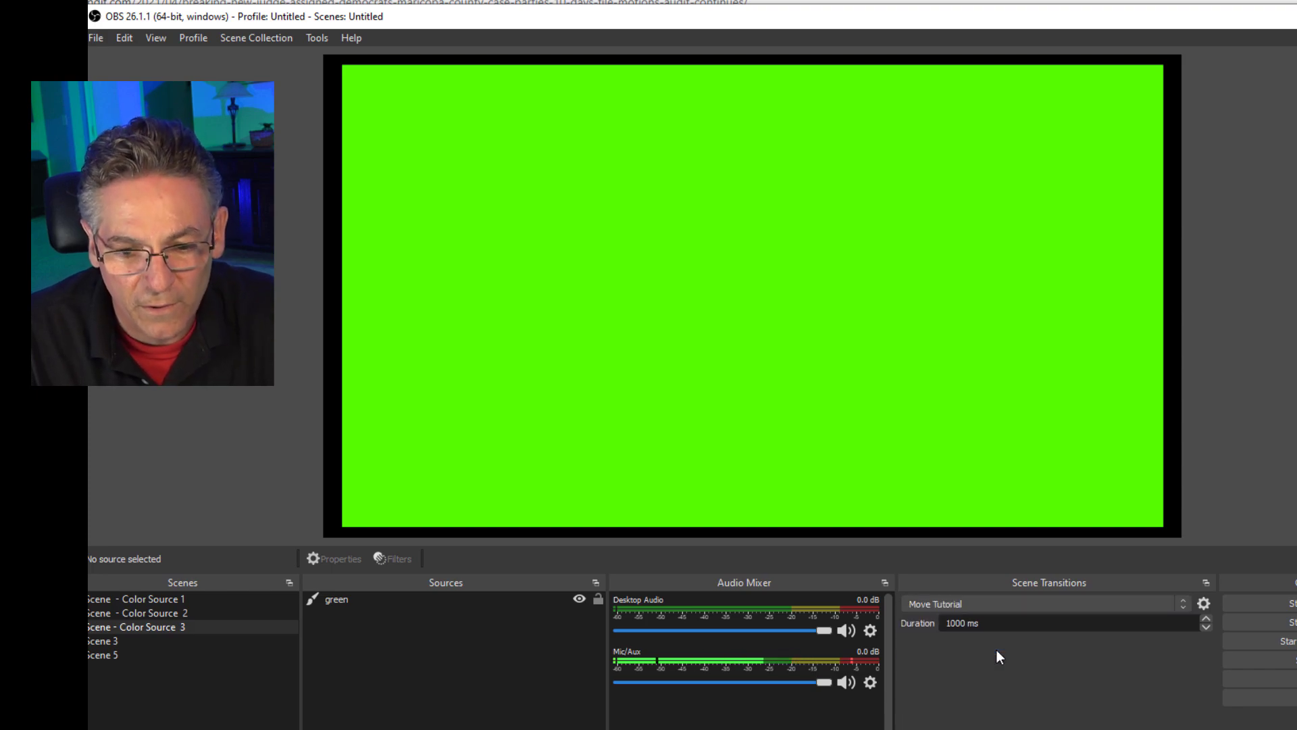
Switch among the Color Source 1, 2 and 3 scenes to watch Move Tutorial.
left_click(204, 599)
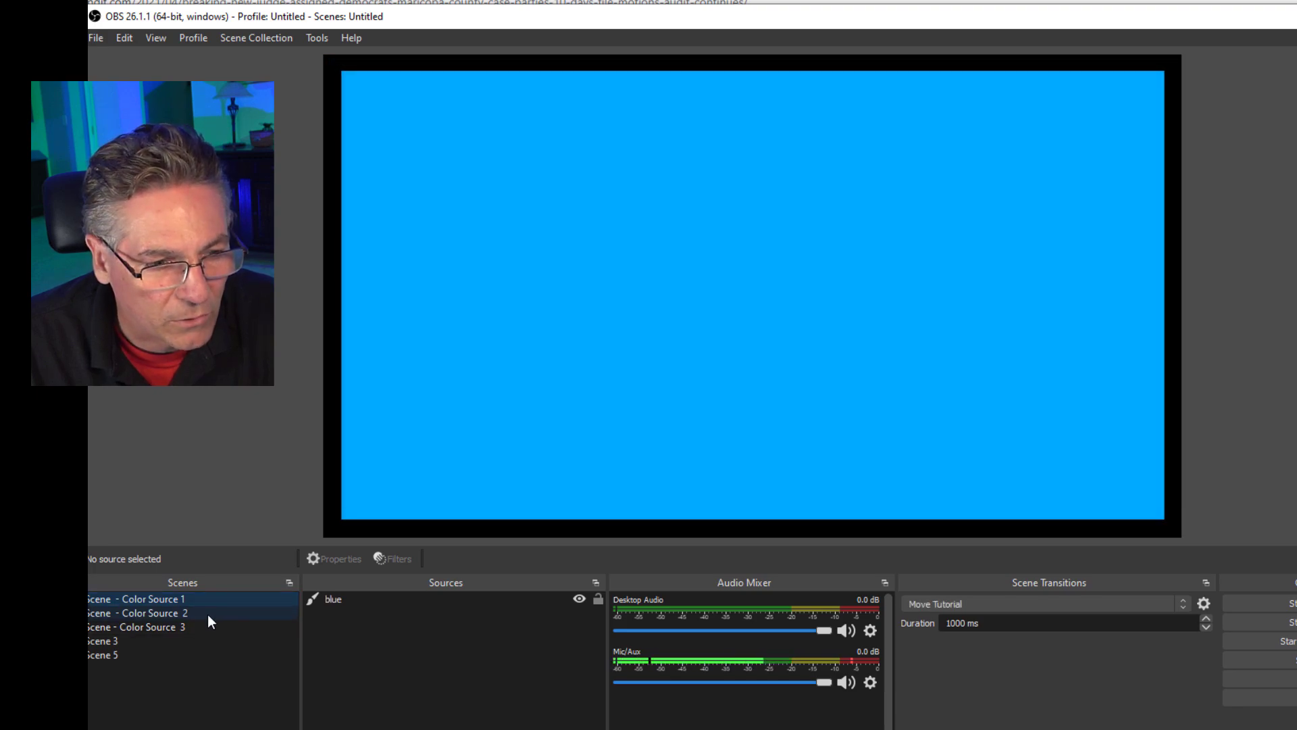
left_click(208, 612)
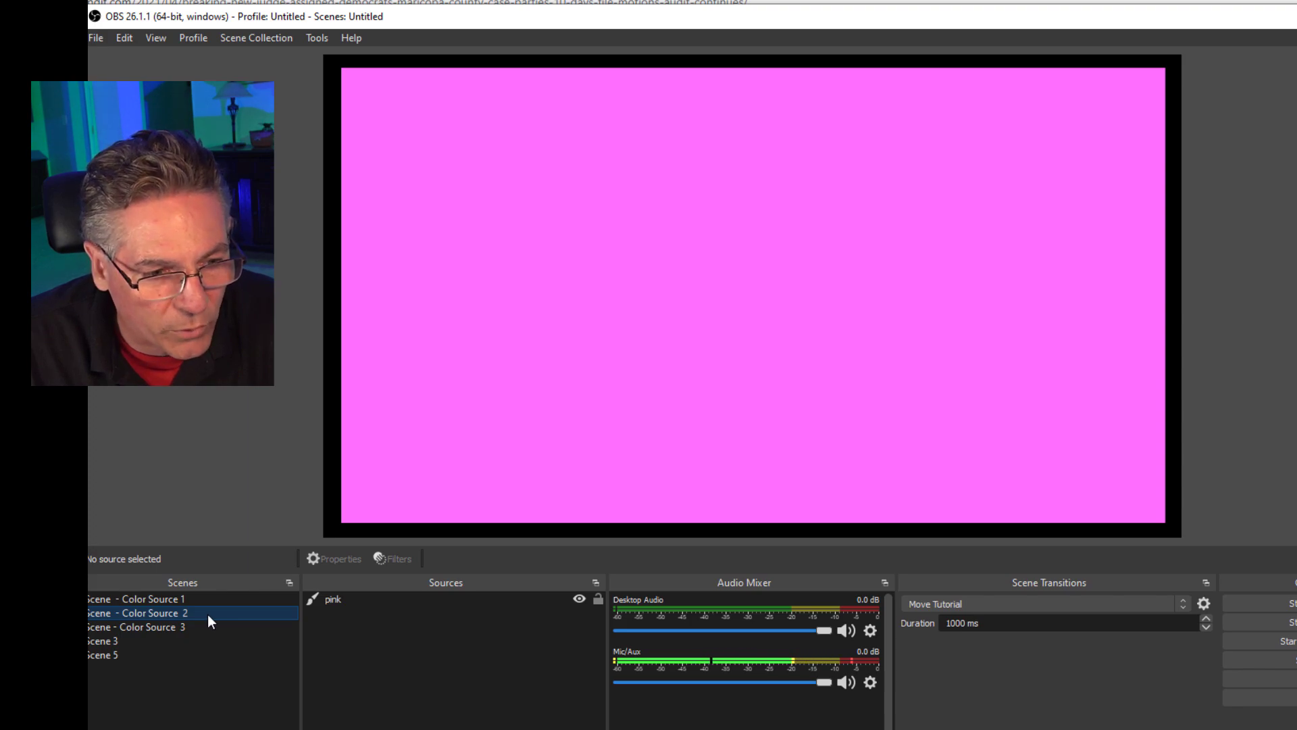
left_click(208, 630)
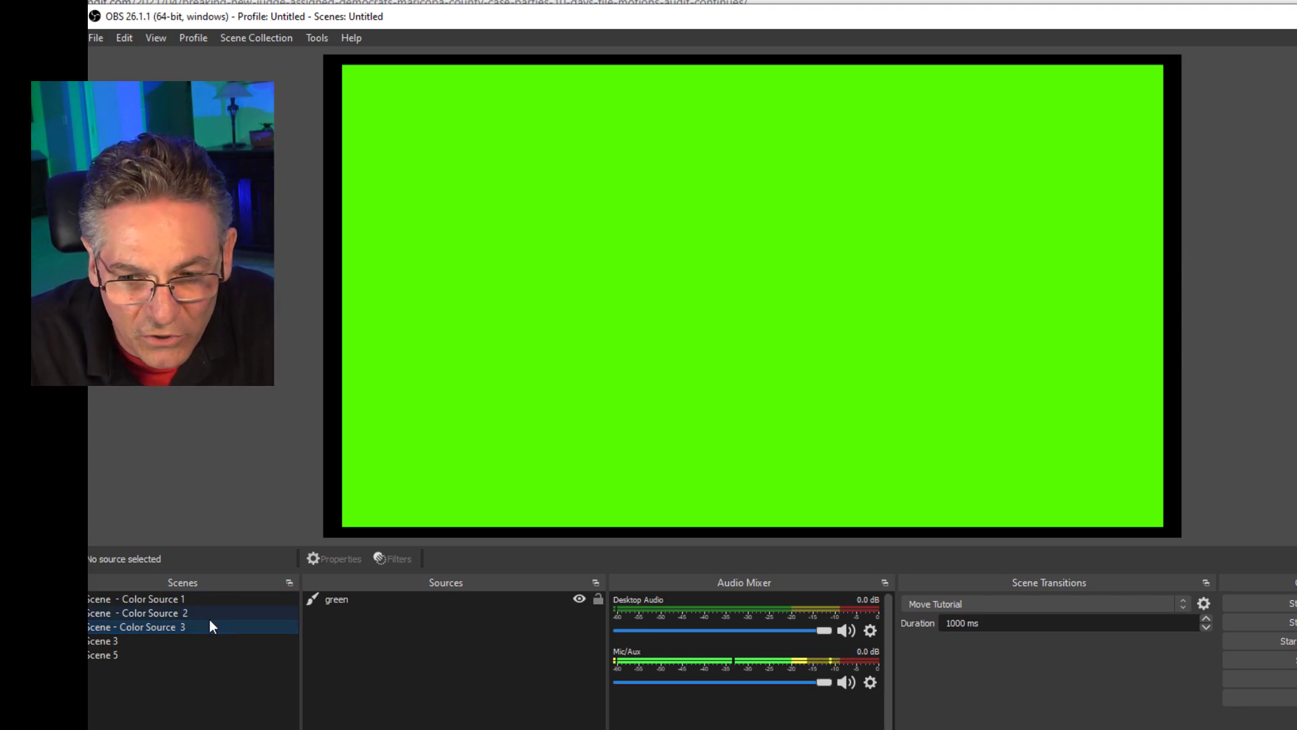
left_click(207, 614)
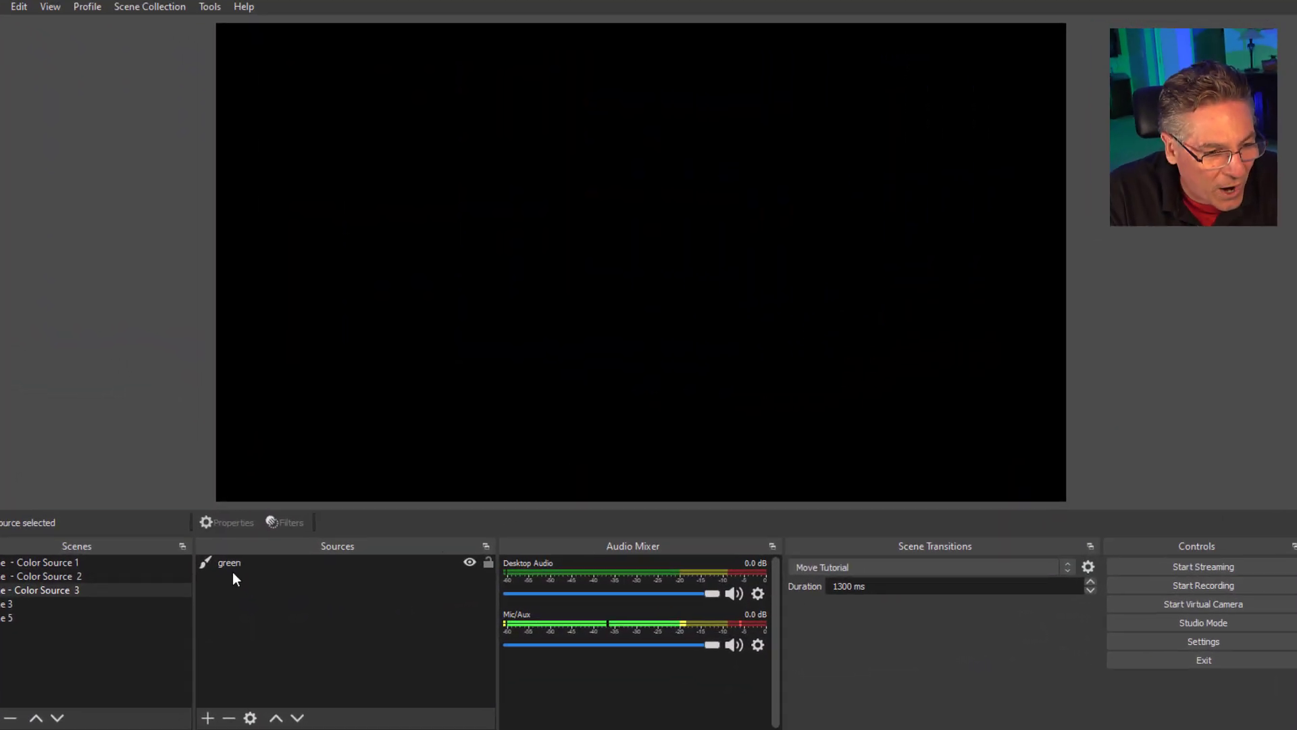
Switch to Scene 3's Aerospace News layout, then to Scene 5's What's Happening Now layout.
left_click(27, 603)
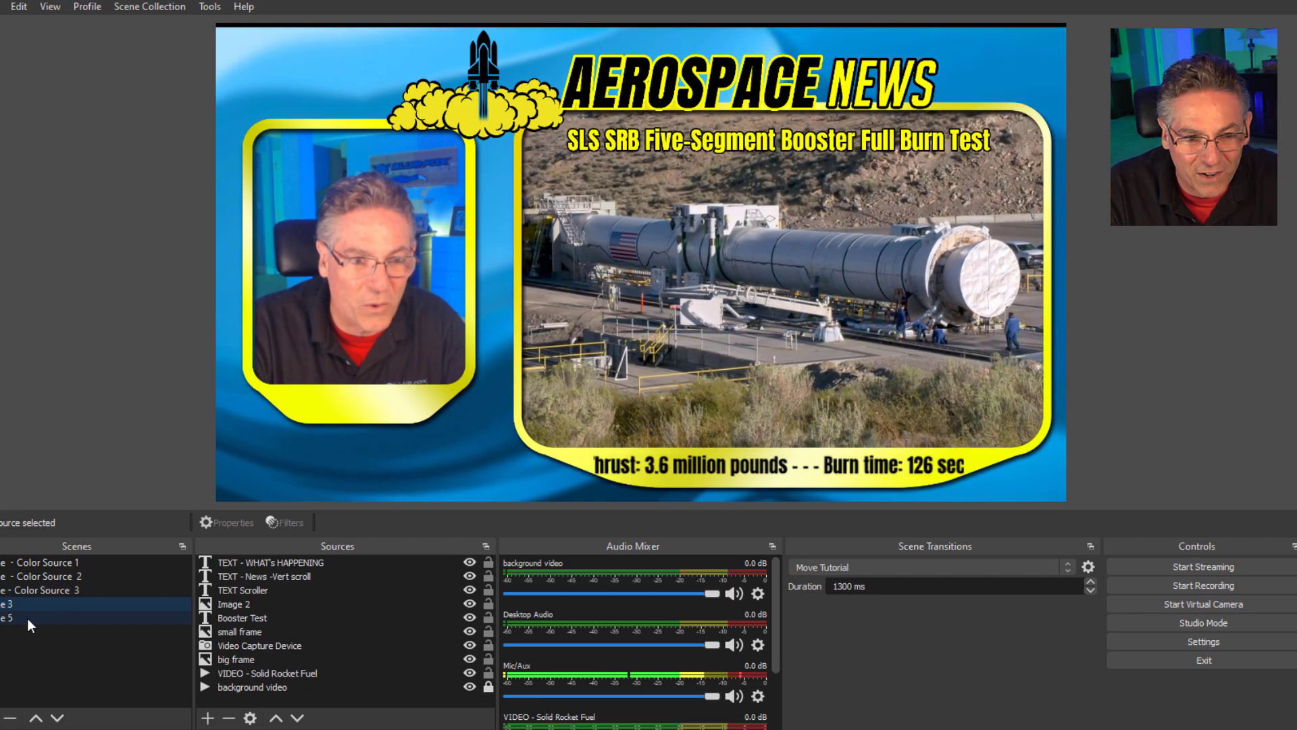
left_click(27, 618)
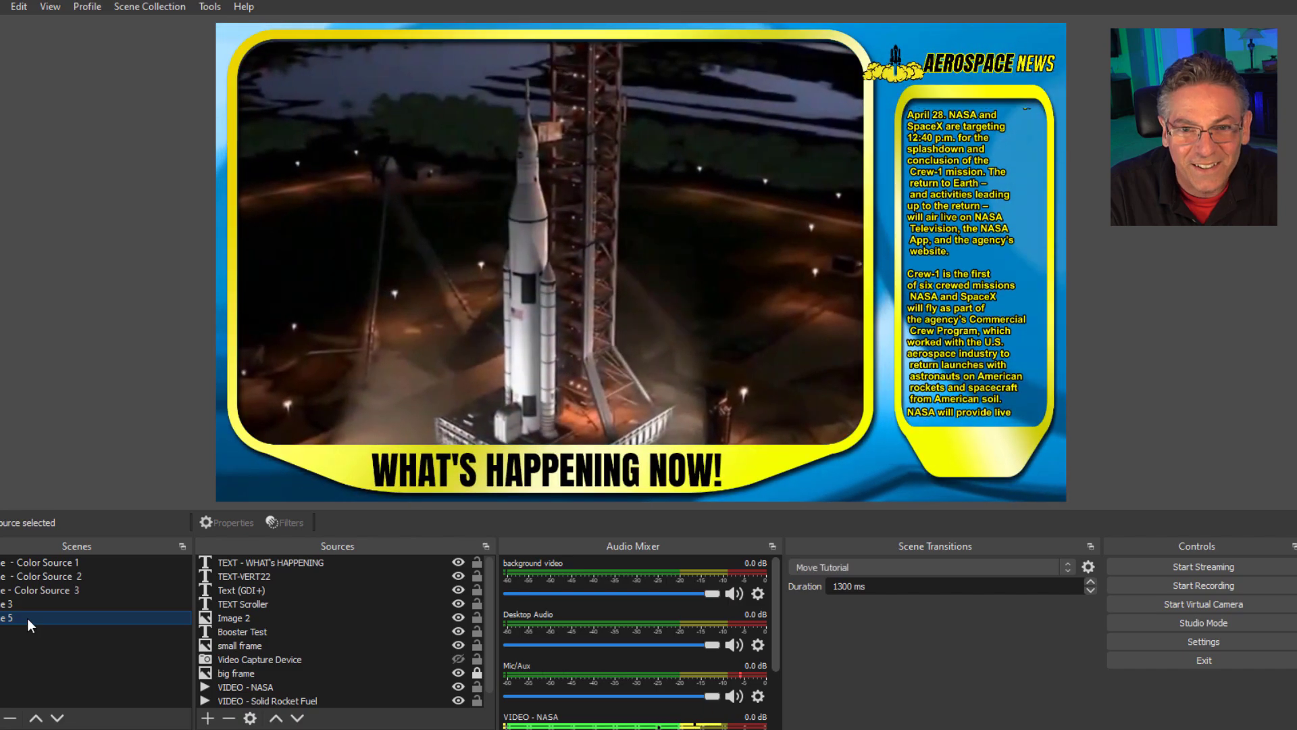